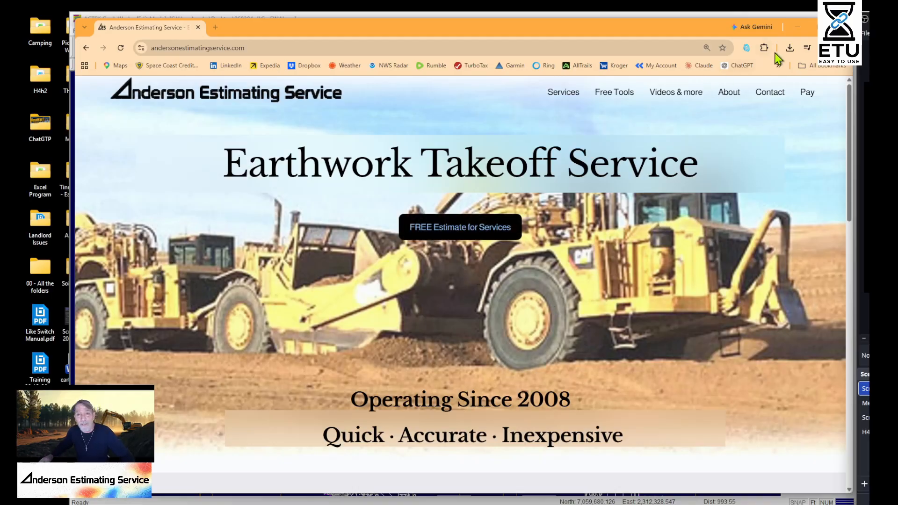
# Switch from the browser to AGTEK GradeWork and turn off the display of point elevations
pyautogui.click(798, 28)
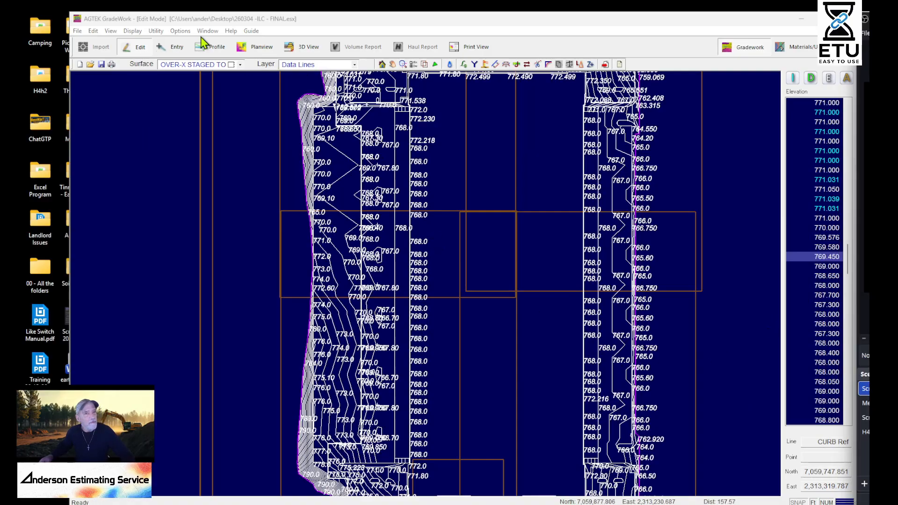
pyautogui.click(132, 31)
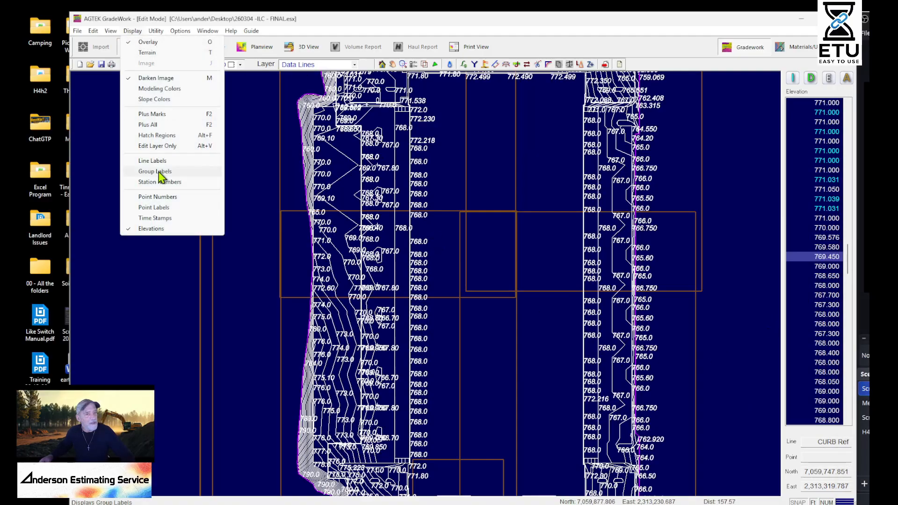
pyautogui.click(159, 228)
# Examine the contour lines and their sharp bends beside the boundary of the over-excavation staged surface
pyautogui.moveTo(485, 243); pyautogui.dragTo(546, 265, button='middle')
pyautogui.scroll(5, 671, 244)
pyautogui.scroll(-2, 432, 273)
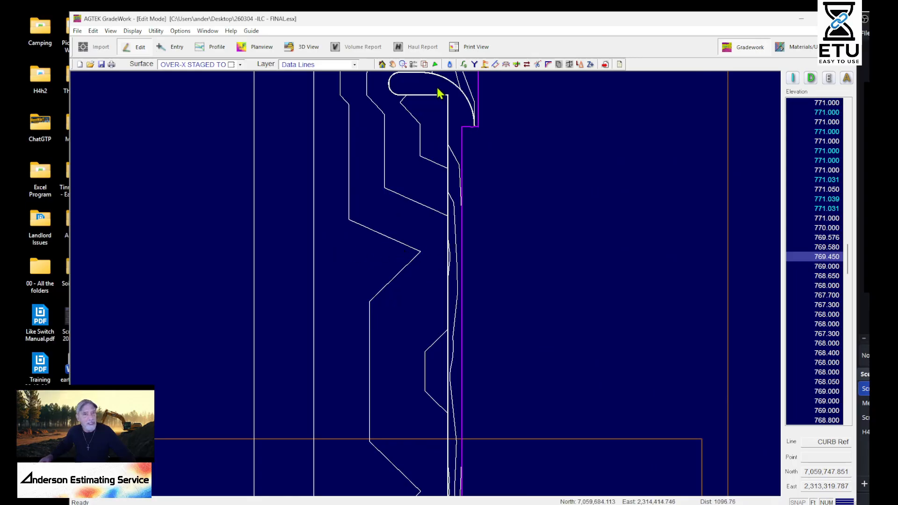
pyautogui.moveTo(365, 334)
pyautogui.mouseDown(button='middle')
pyautogui.moveTo(416, 192)
pyautogui.moveTo(497, 156)
pyautogui.mouseUp(button='middle')
pyautogui.moveTo(495, 371)
pyautogui.mouseDown(button='middle')
pyautogui.moveTo(409, 270)
pyautogui.moveTo(452, 267)
pyautogui.mouseUp(button='middle')
pyautogui.scroll(6, 495, 220)
pyautogui.moveTo(418, 152); pyautogui.dragTo(504, 428, button='middle')
pyautogui.scroll(-2, 503, 413)
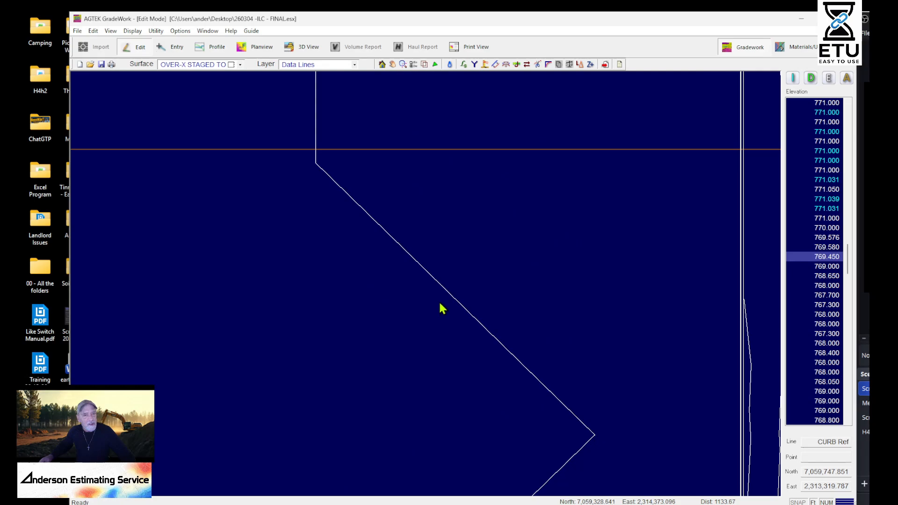
pyautogui.moveTo(411, 433); pyautogui.dragTo(611, 317, button='middle')
pyautogui.moveTo(627, 162); pyautogui.dragTo(397, 260, button='middle')
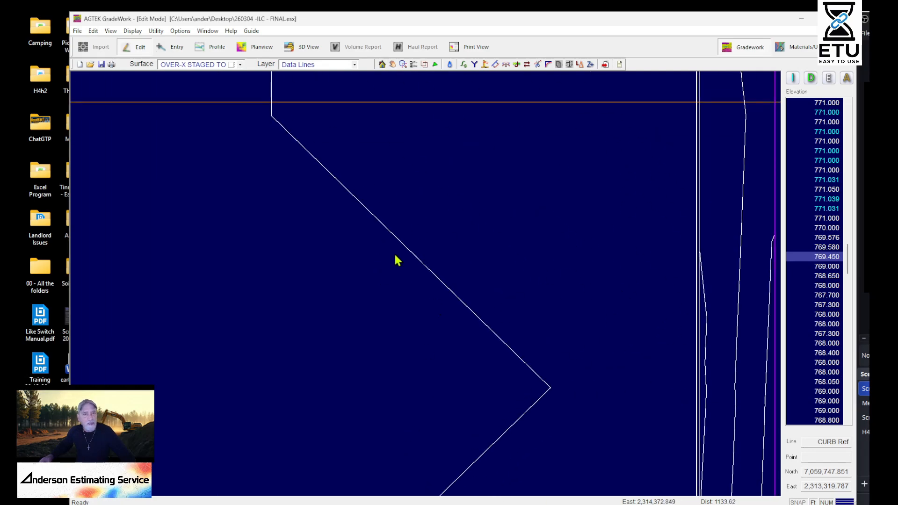
pyautogui.moveTo(410, 307); pyautogui.dragTo(491, 260, button='middle')
pyautogui.scroll(-3, 297, 302)
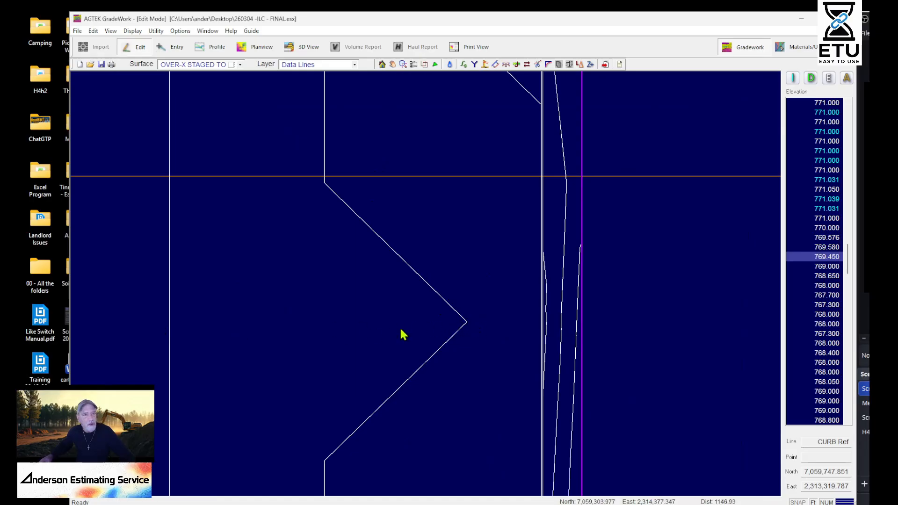
pyautogui.scroll(3, 392, 300)
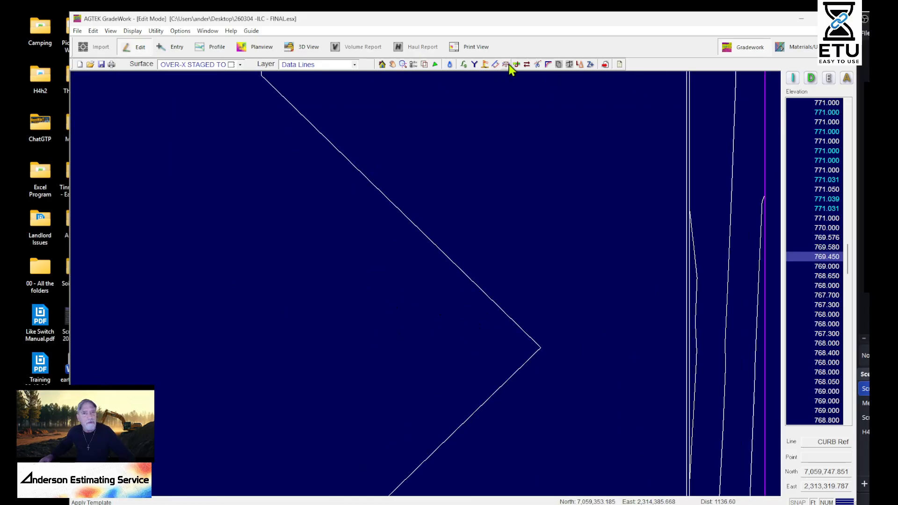
# Display the triangulation mesh over the contours of the over-excavation staged surface
pyautogui.click(435, 65)
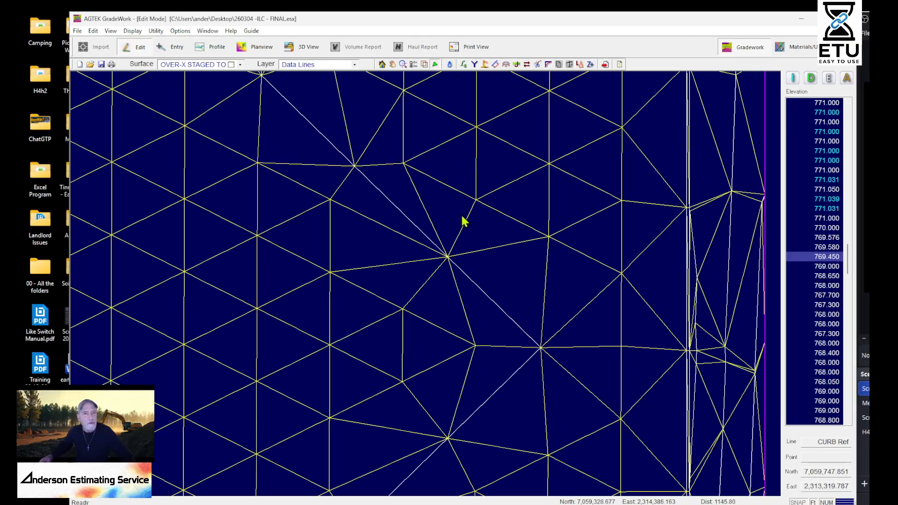
pyautogui.moveTo(678, 277); pyautogui.dragTo(757, 159, button='middle')
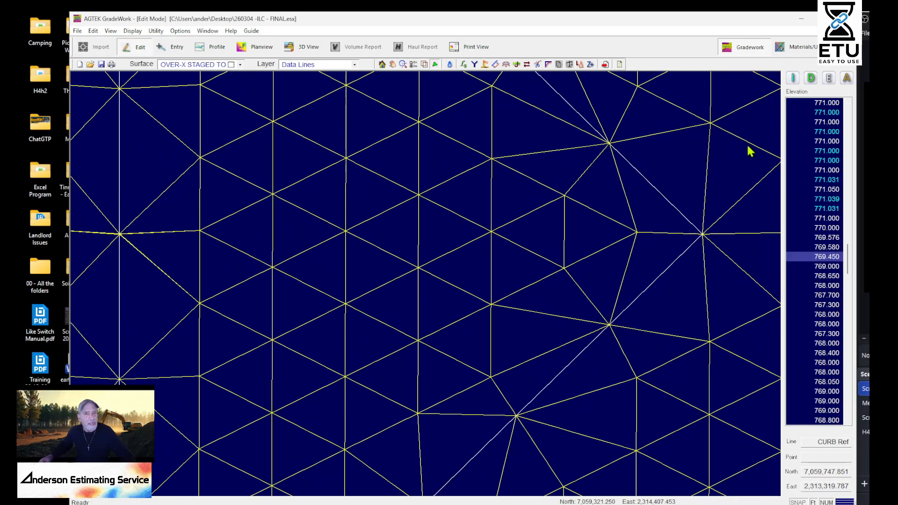
pyautogui.scroll(-2, 677, 214)
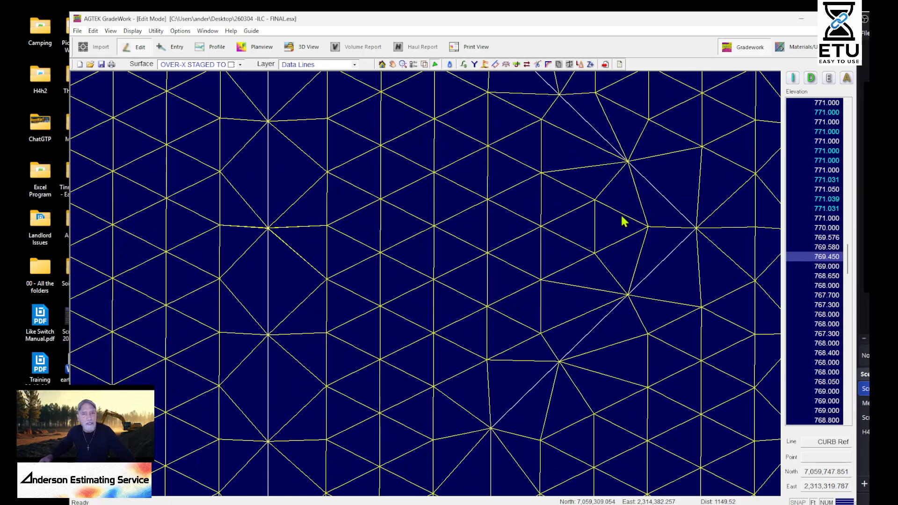
# Display slope vectors at an interval of 10 and inspect their directions around the pointed contour bend
pyautogui.click(449, 64)
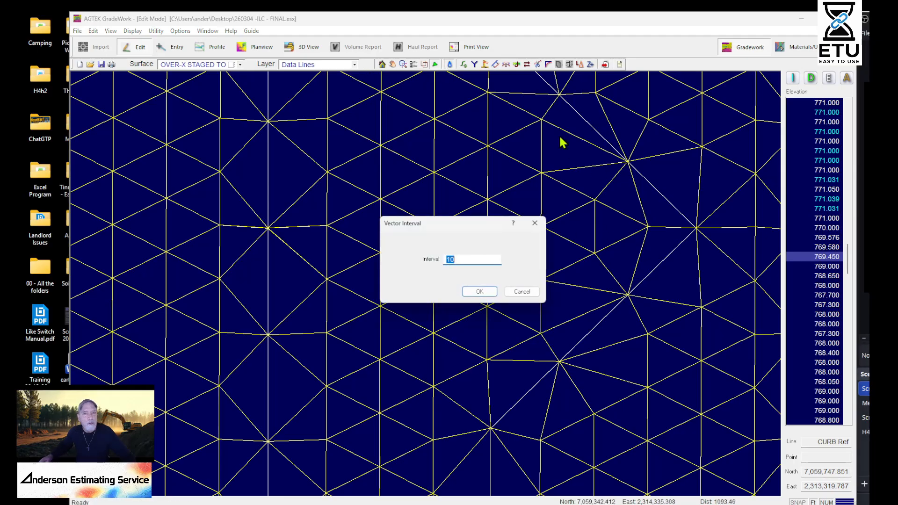
pyautogui.click(479, 292)
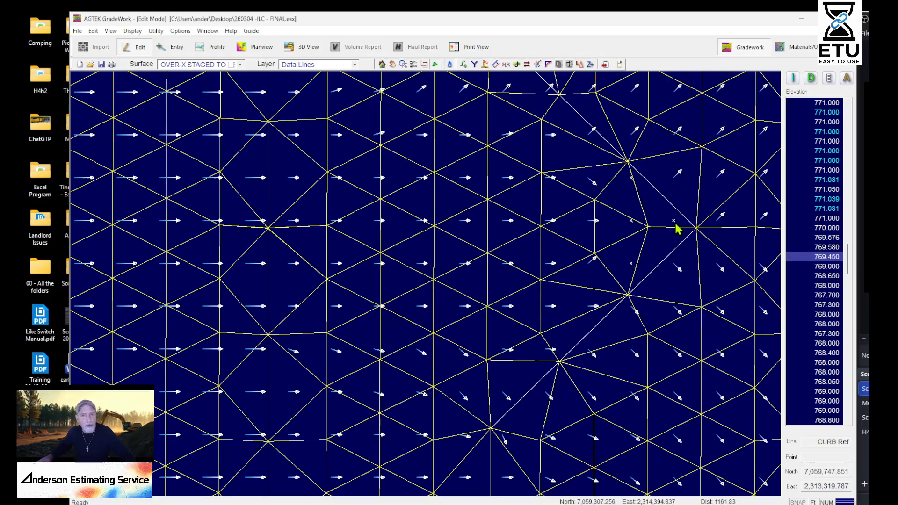
pyautogui.scroll(3, 676, 229)
pyautogui.scroll(-3, 509, 344)
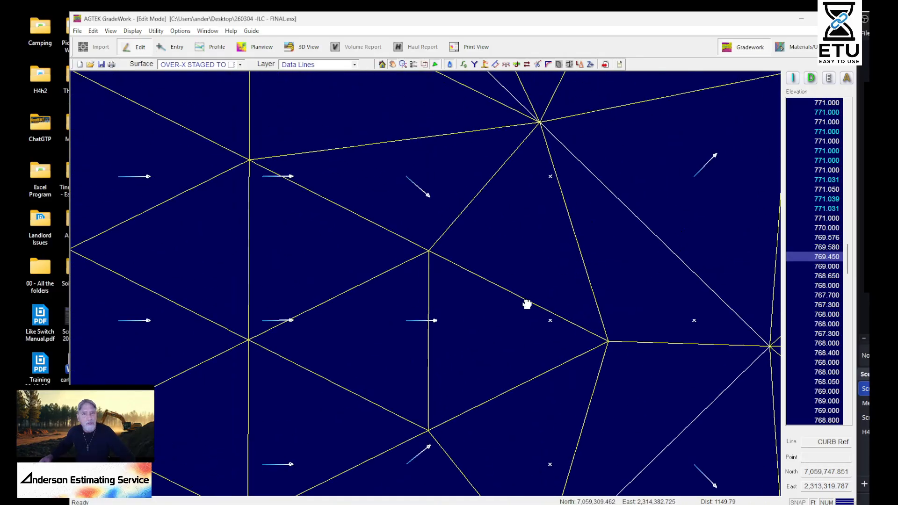
pyautogui.scroll(-2, 423, 268)
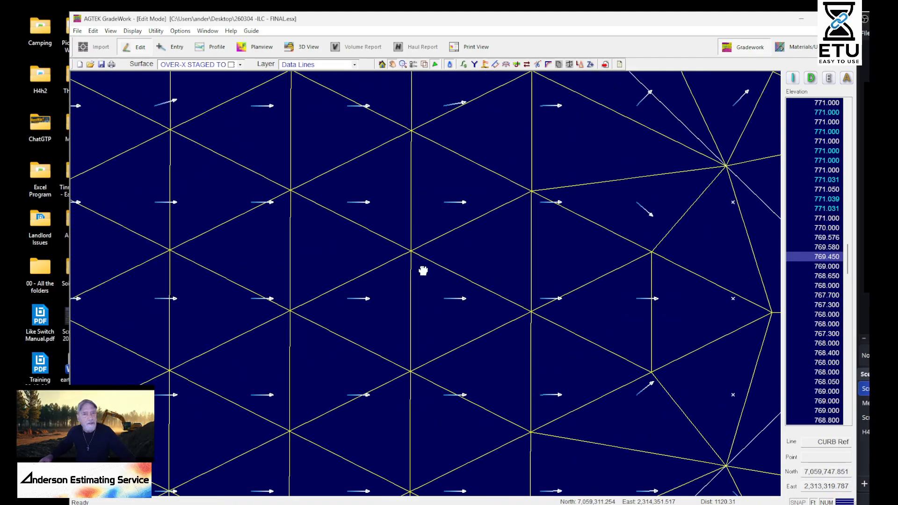
pyautogui.scroll(2, 547, 263)
pyautogui.scroll(-2, 512, 289)
pyautogui.scroll(3, 541, 205)
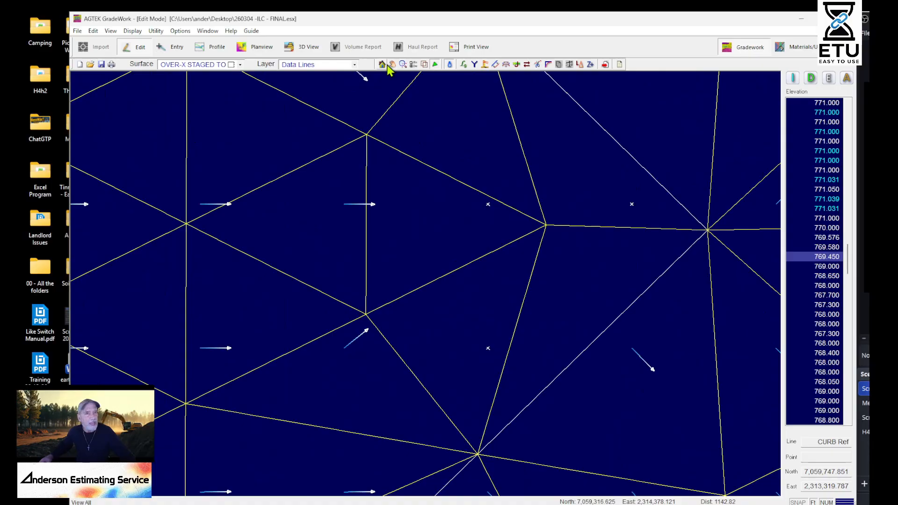
# Show the model in 3D from a steeper viewing angle, with Design as the reference surface
pyautogui.click(304, 47)
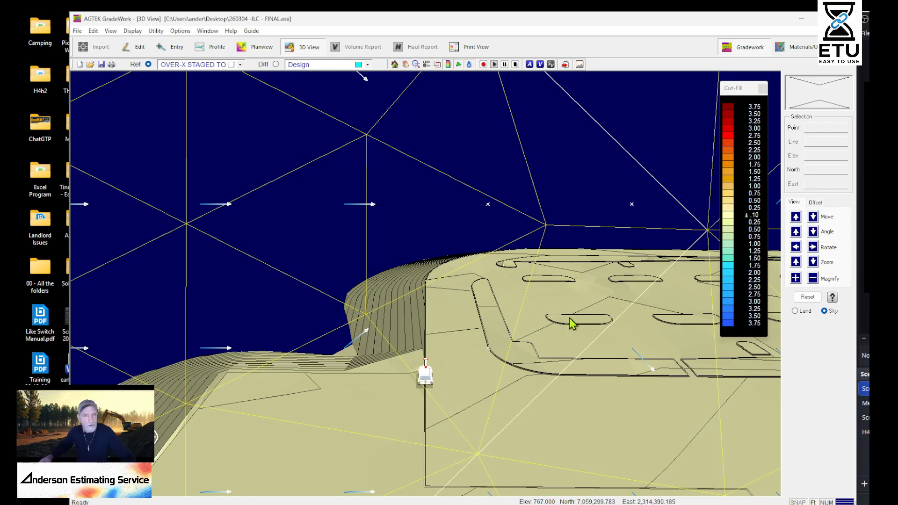
pyautogui.click(813, 221)
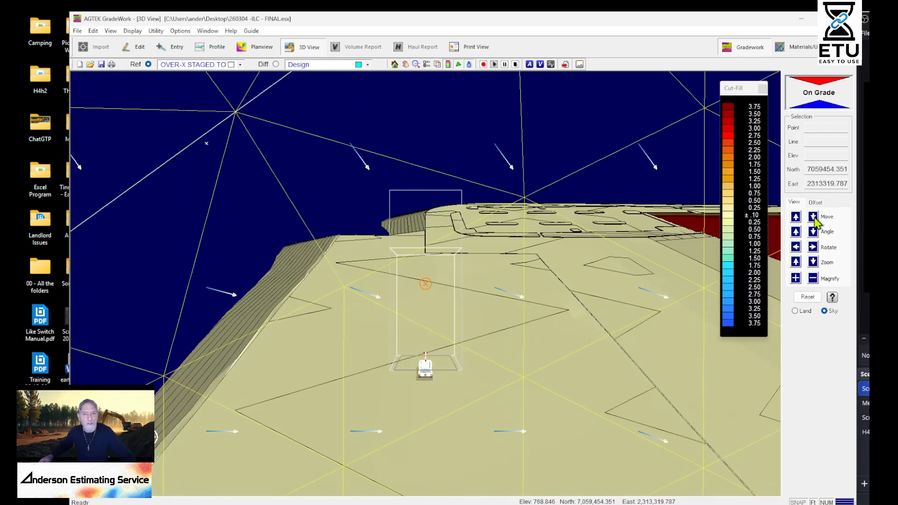
pyautogui.click(796, 232)
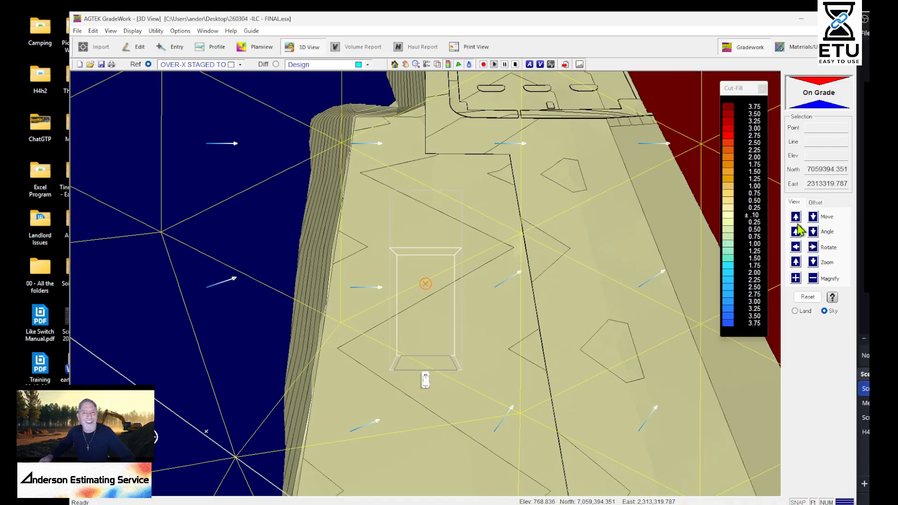
pyautogui.click(188, 66)
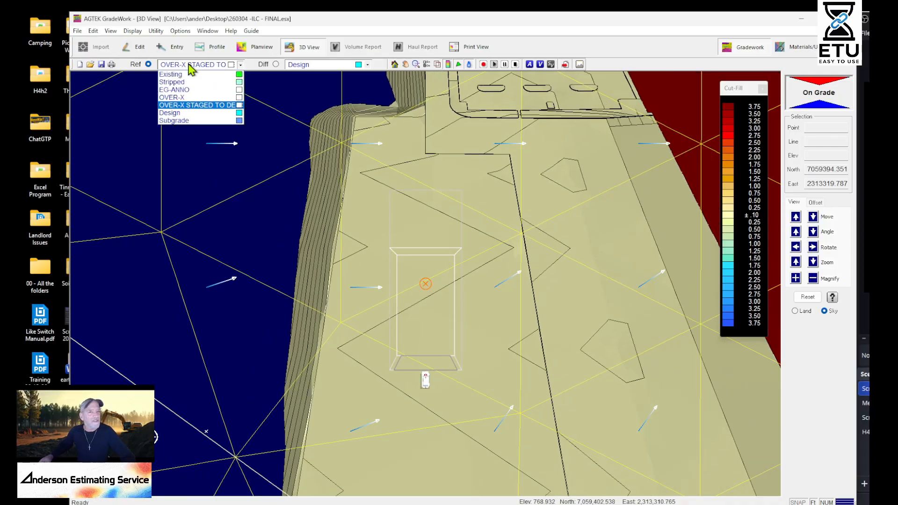
pyautogui.click(178, 114)
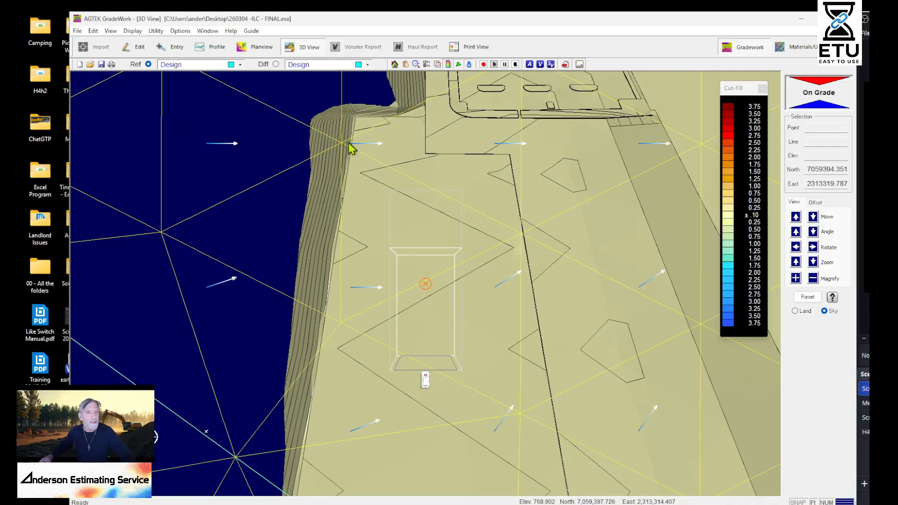
# Examine the Design surface in 3D, from the side slope and its contours across to the flat pad
pyautogui.click(812, 217)
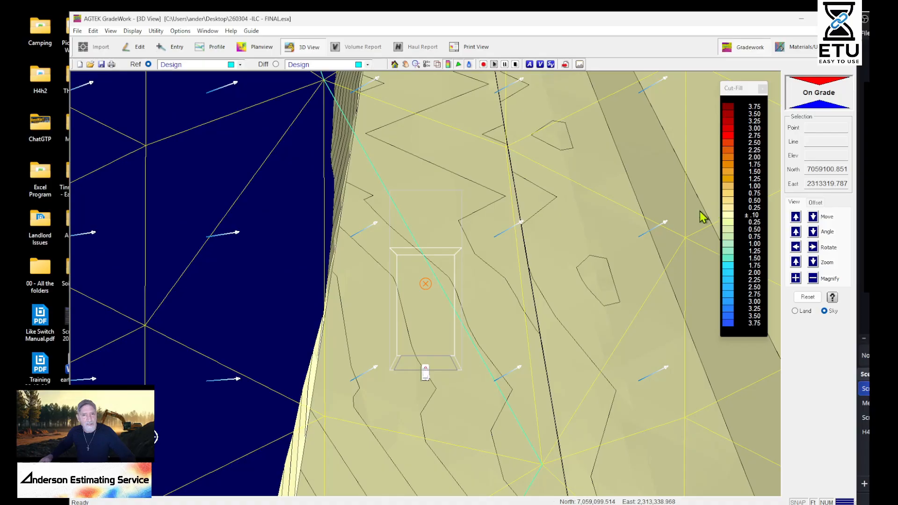
pyautogui.click(812, 218)
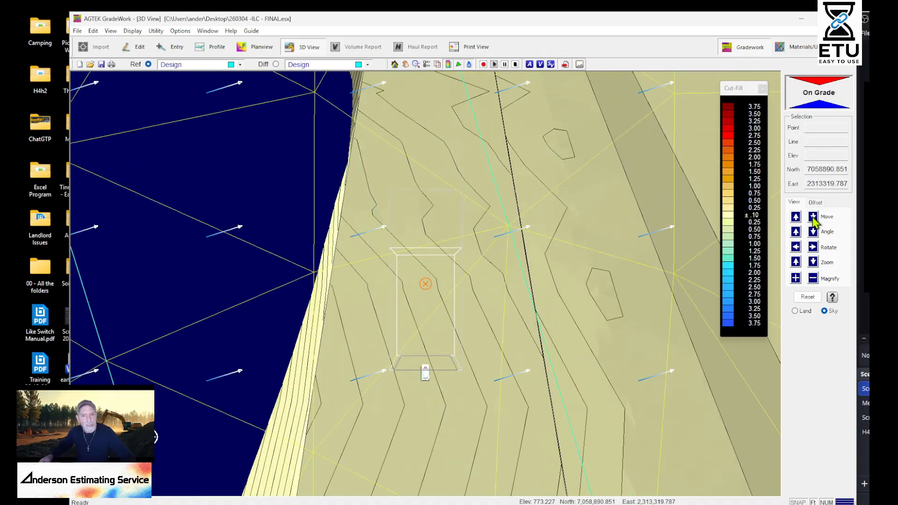
pyautogui.click(812, 248)
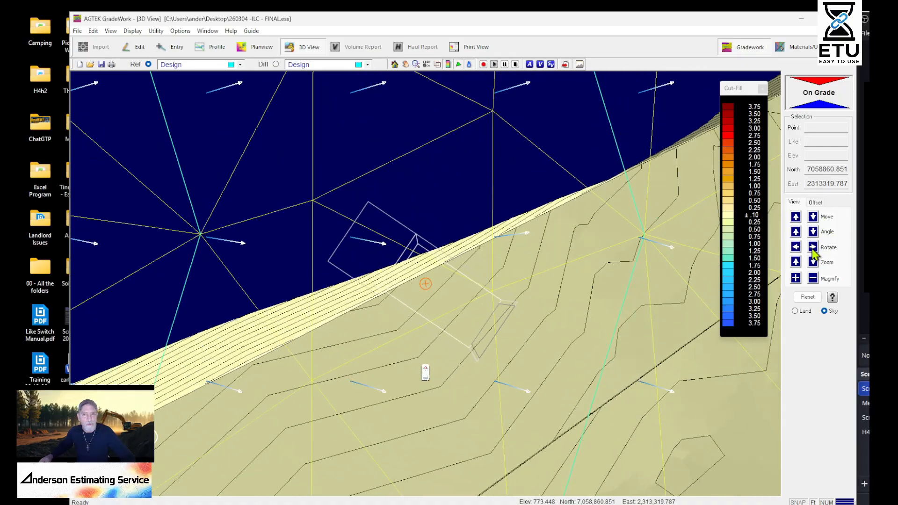
pyautogui.click(813, 218)
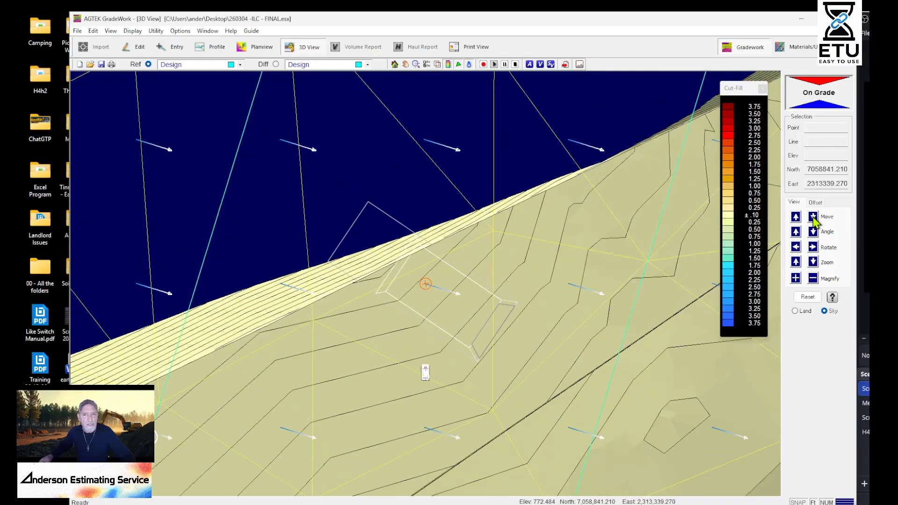
pyautogui.click(813, 218)
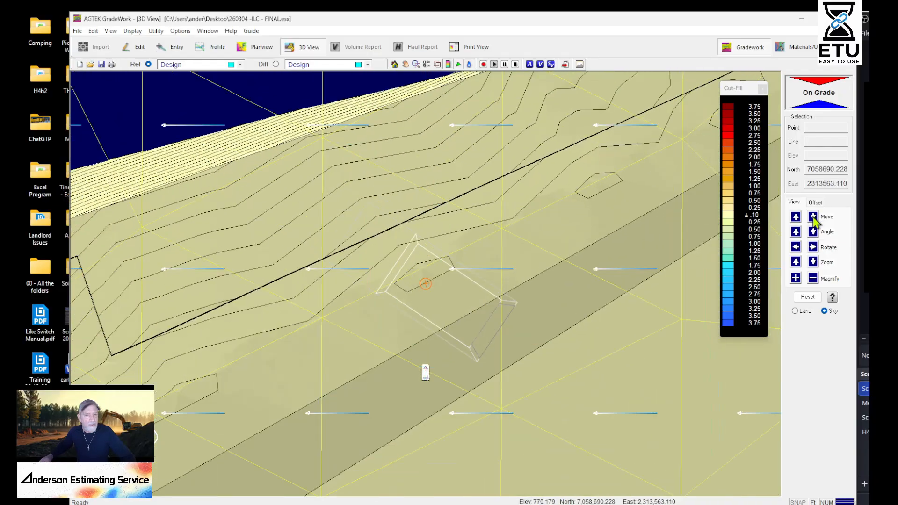
pyautogui.click(795, 247)
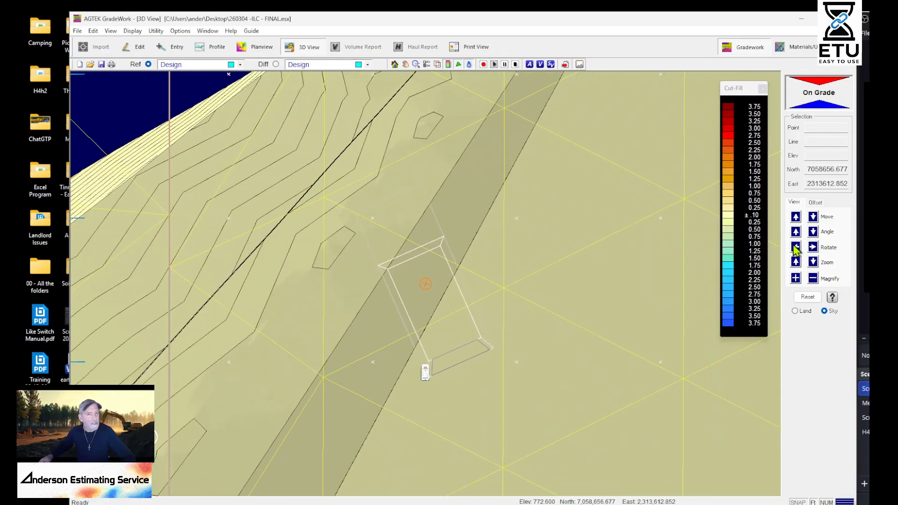
pyautogui.click(813, 217)
pyautogui.click(813, 230)
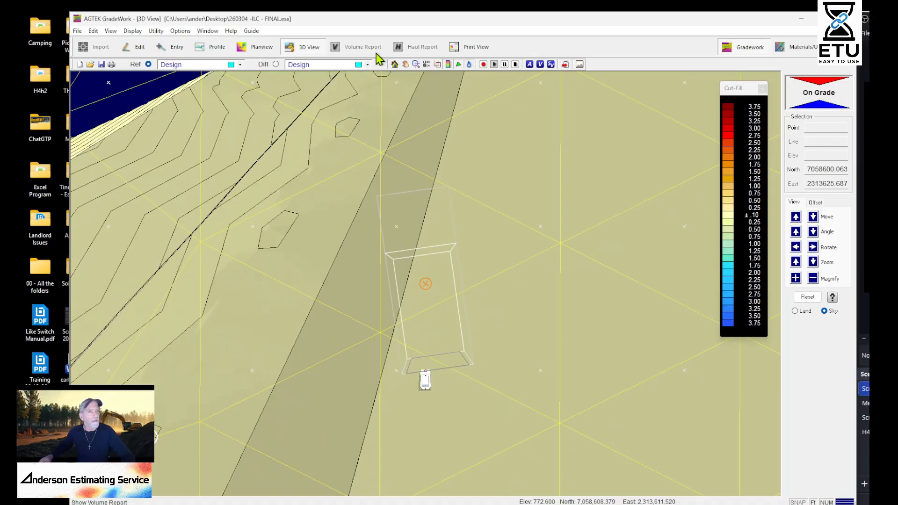
# Open the profile view and hide the triangulation mesh, keeping the slope vectors over the Design contours
pyautogui.click(215, 47)
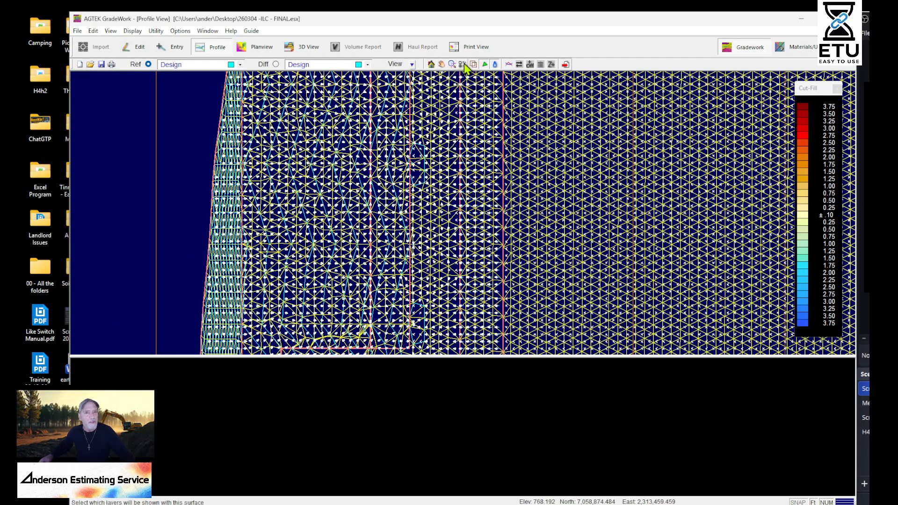
pyautogui.click(485, 65)
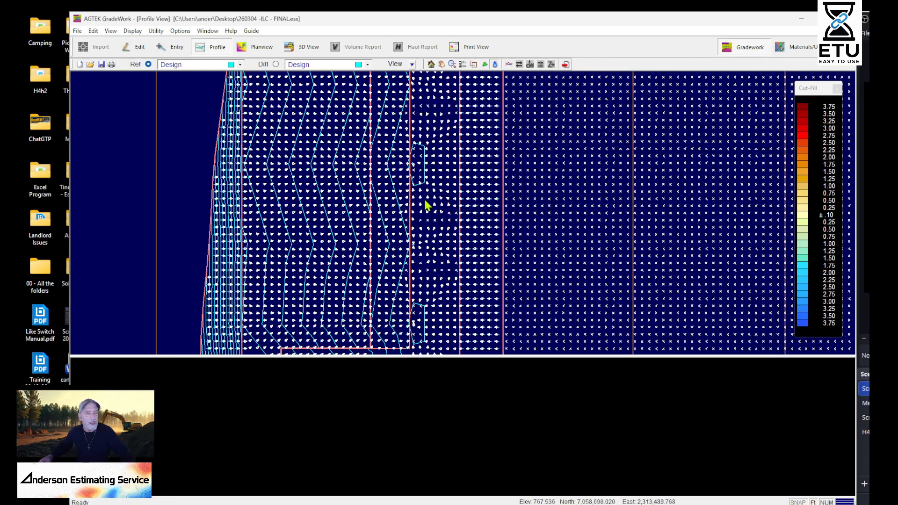
pyautogui.scroll(3, 497, 188)
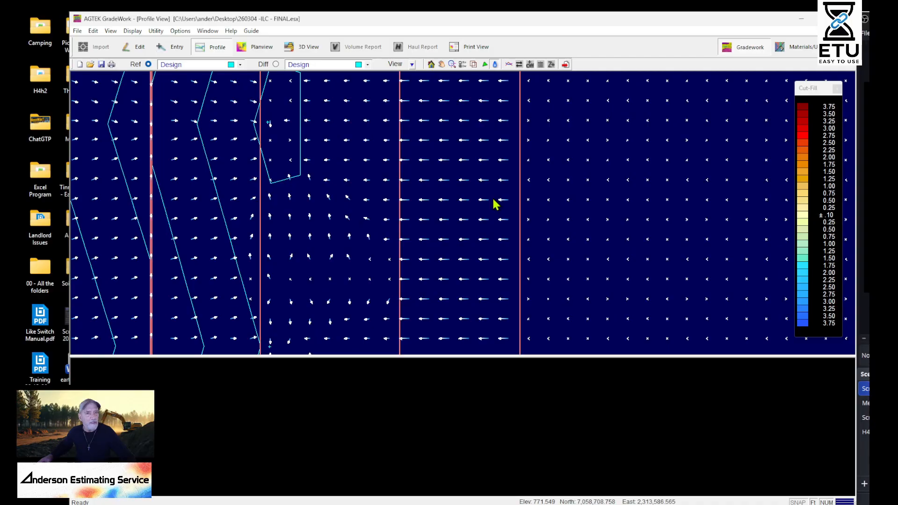
# Return to edit mode and examine the slope vectors along the swale and the edge of the flat pad on the Design surface
pyautogui.click(135, 47)
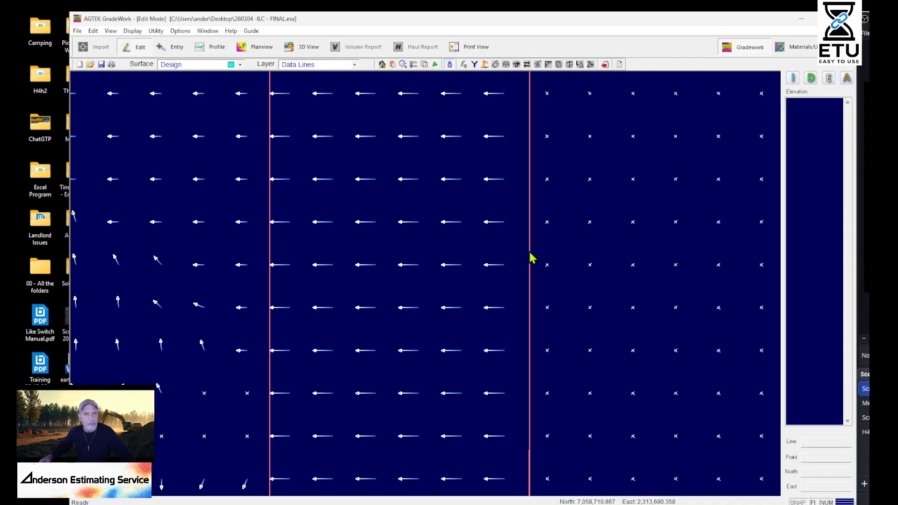
pyautogui.scroll(-4, 425, 282)
pyautogui.moveTo(567, 131); pyautogui.dragTo(581, 461, button='middle')
pyautogui.moveTo(602, 155); pyautogui.dragTo(593, 368, button='middle')
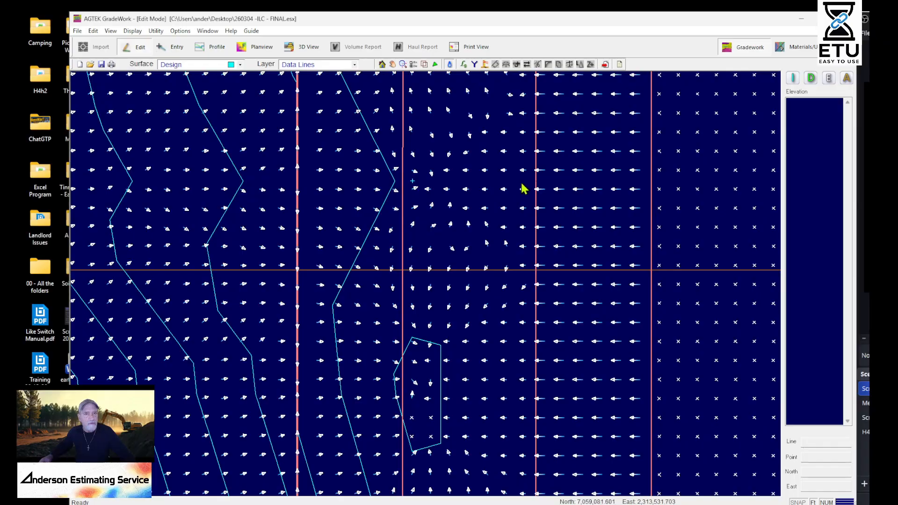
pyautogui.click(187, 66)
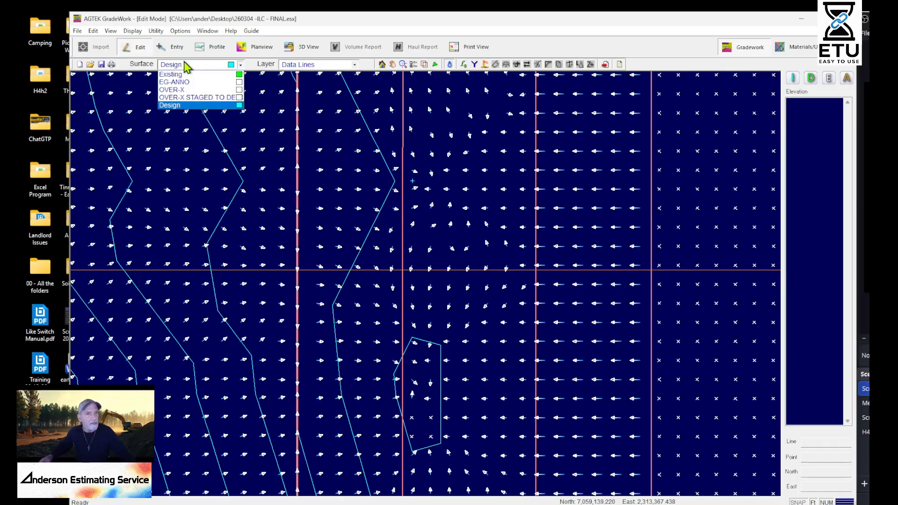
pyautogui.click(187, 66)
pyautogui.scroll(-1, 420, 243)
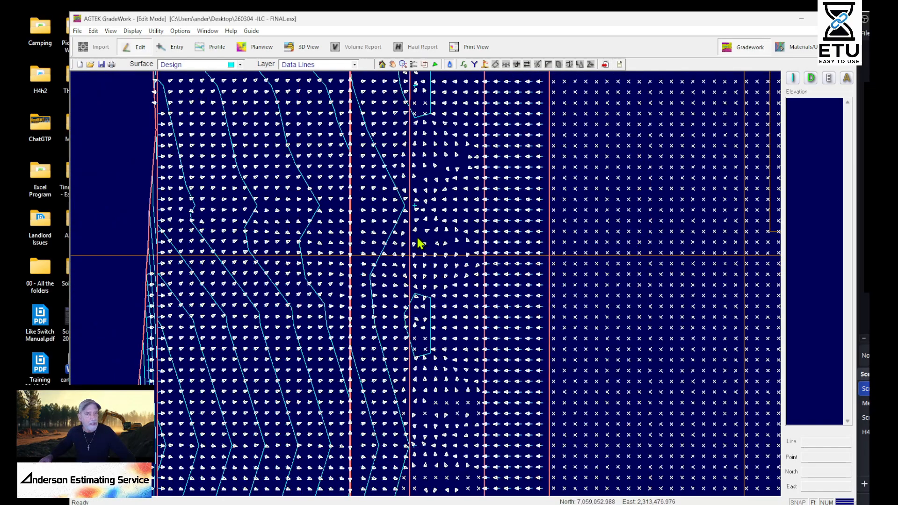
pyautogui.scroll(-1, 419, 243)
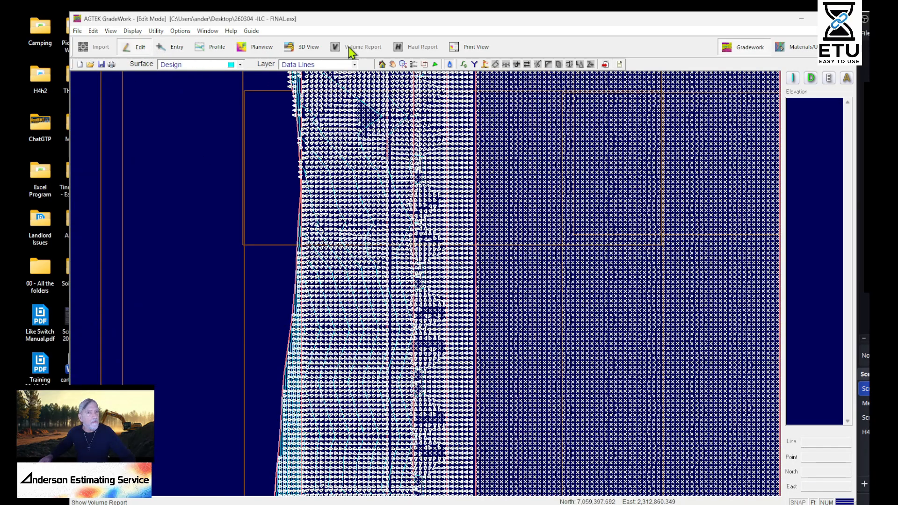
# Cut a cross-section through the Design surface from outside the side slope, across the flat pad, to just past the opposite edge
pyautogui.click(213, 46)
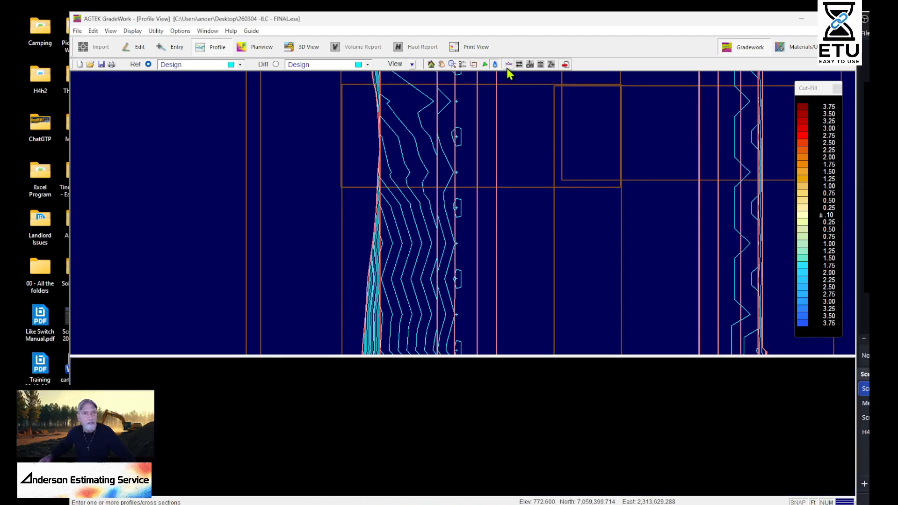
pyautogui.click(342, 186)
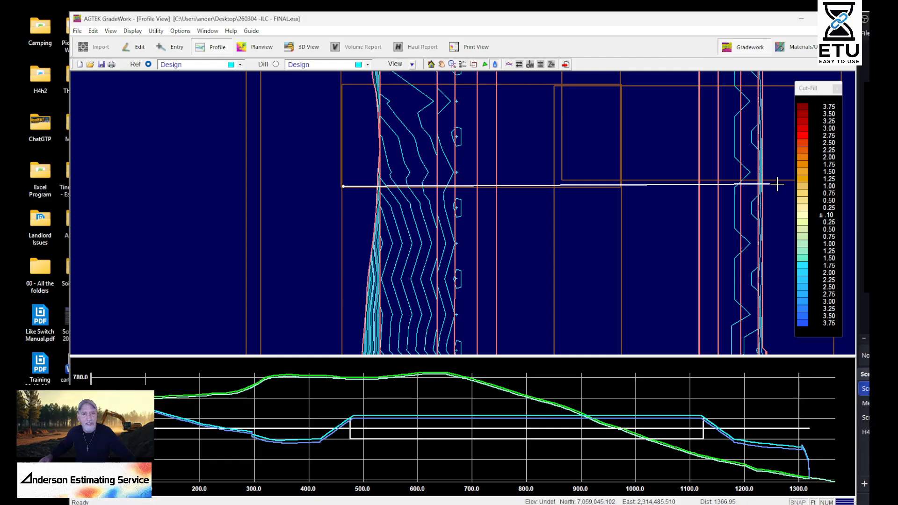
pyautogui.click(777, 184)
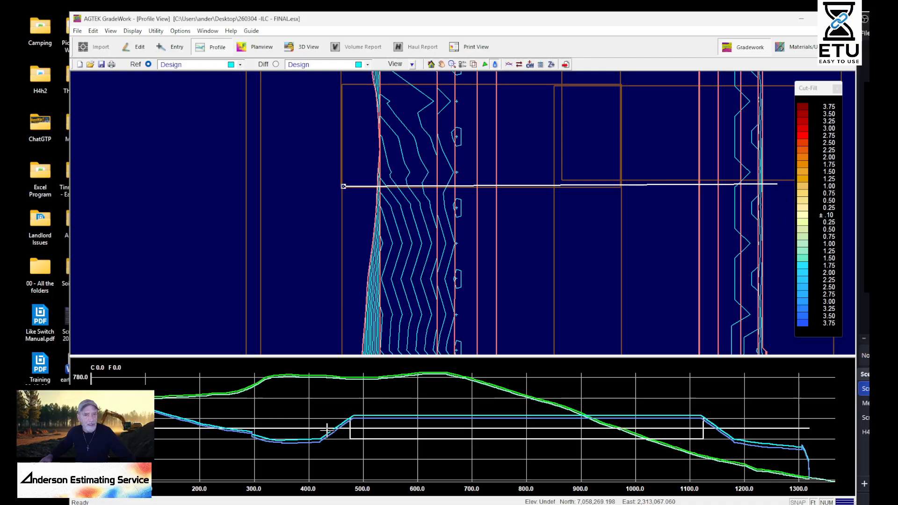
pyautogui.scroll(-2, 577, 246)
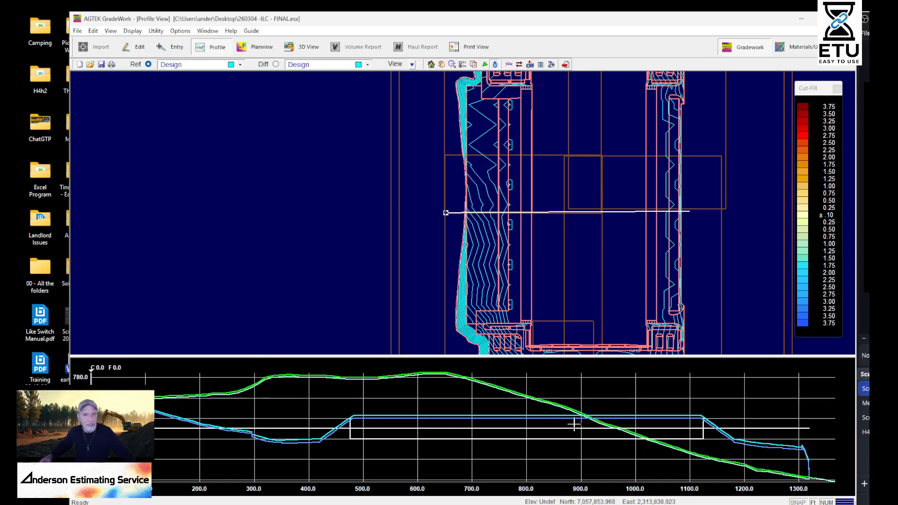
pyautogui.scroll(3, 667, 257)
pyautogui.scroll(-3, 667, 258)
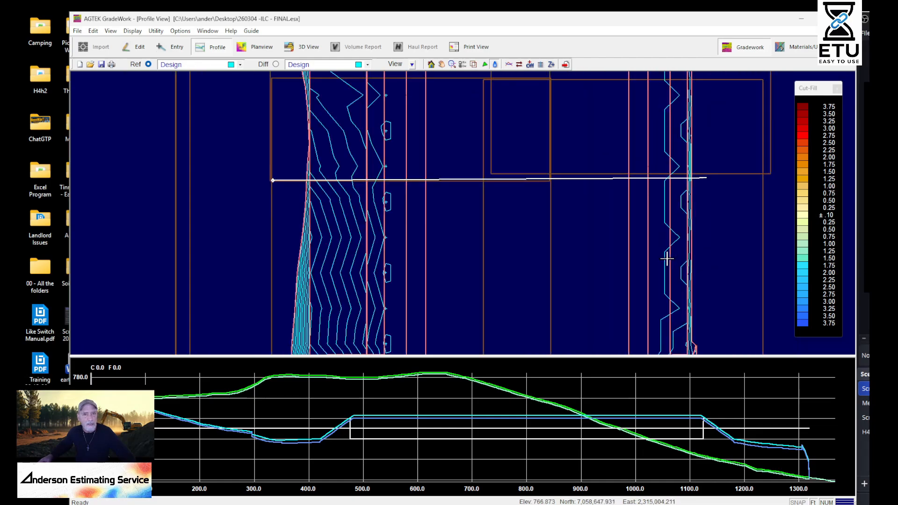
pyautogui.rightClick(625, 194)
pyautogui.click(655, 200)
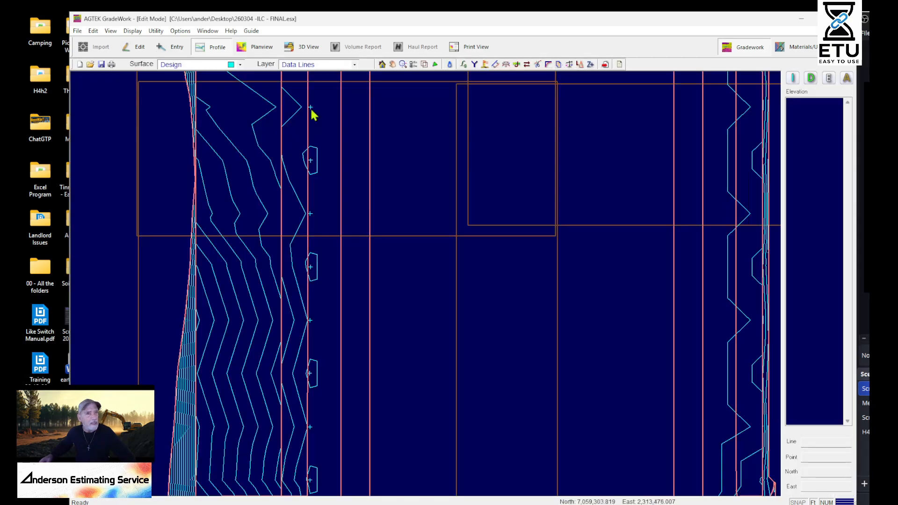
# In edit mode, make Report Regions the active layer and review the properties of the HD_CONC_PVMT region beside the swale
pyautogui.click(315, 68)
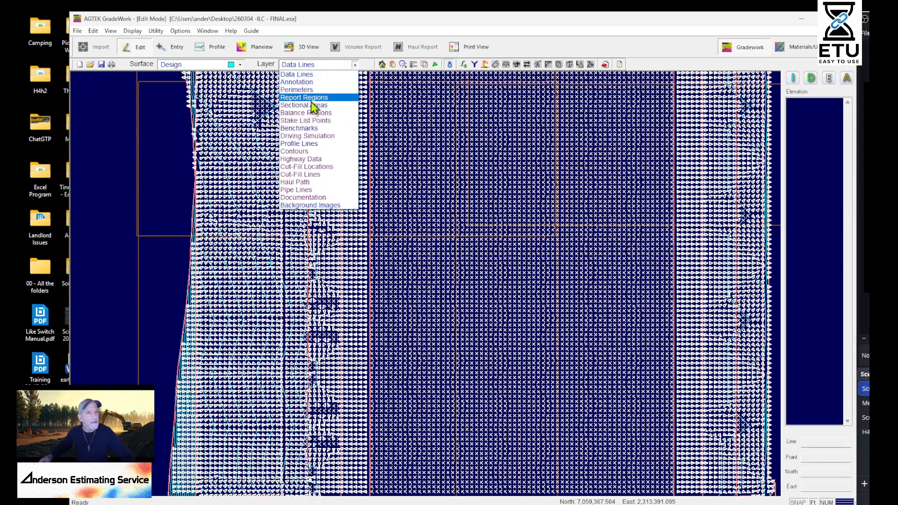
pyautogui.click(314, 99)
pyautogui.click(352, 199)
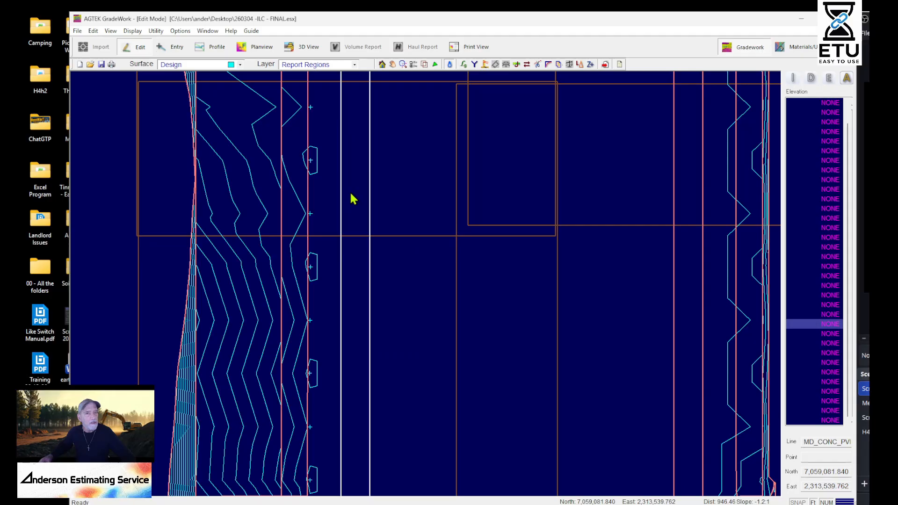
pyautogui.doubleClick(350, 196)
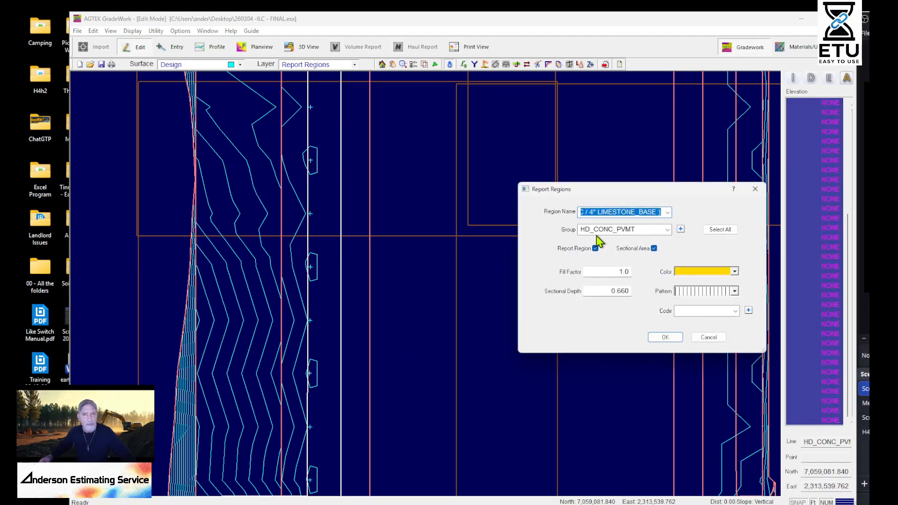
pyautogui.click(658, 339)
# Select the MD_CONC_PVMT region bordering the flat pad and review its report region properties
pyautogui.scroll(3, 365, 276)
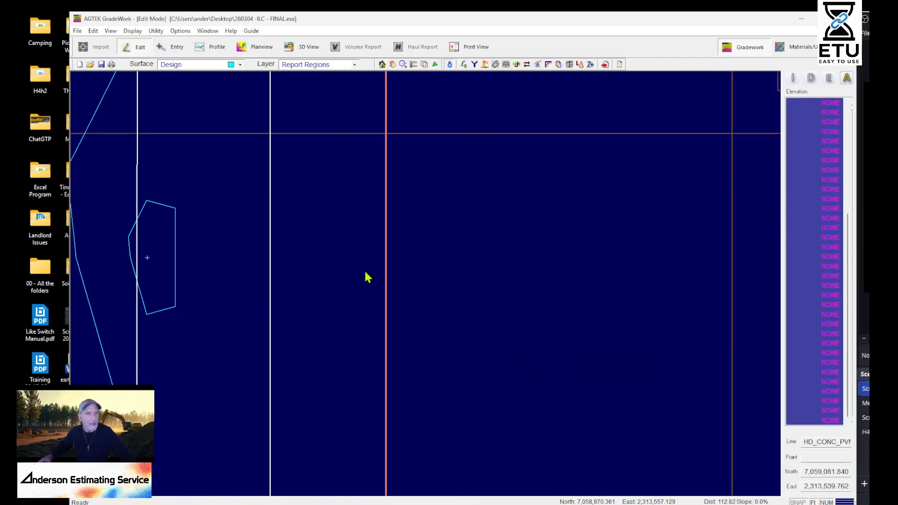
pyautogui.click(324, 267)
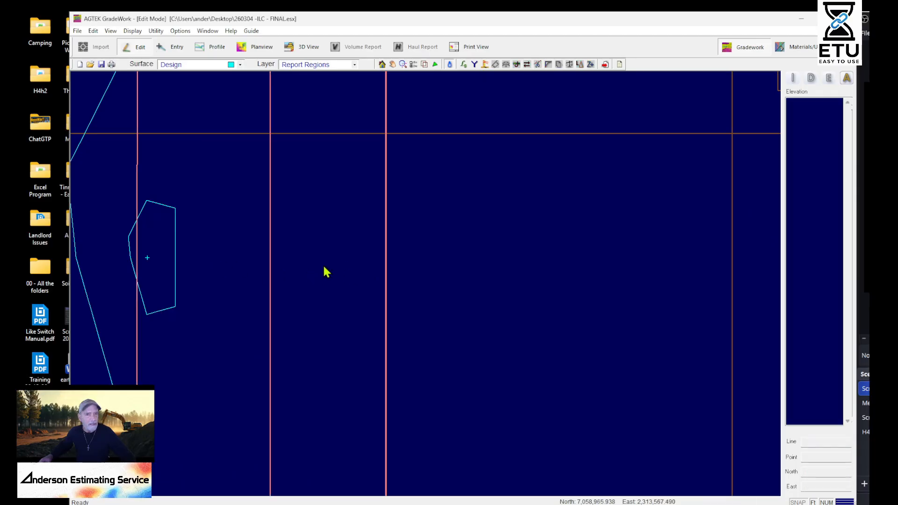
pyautogui.click(380, 242)
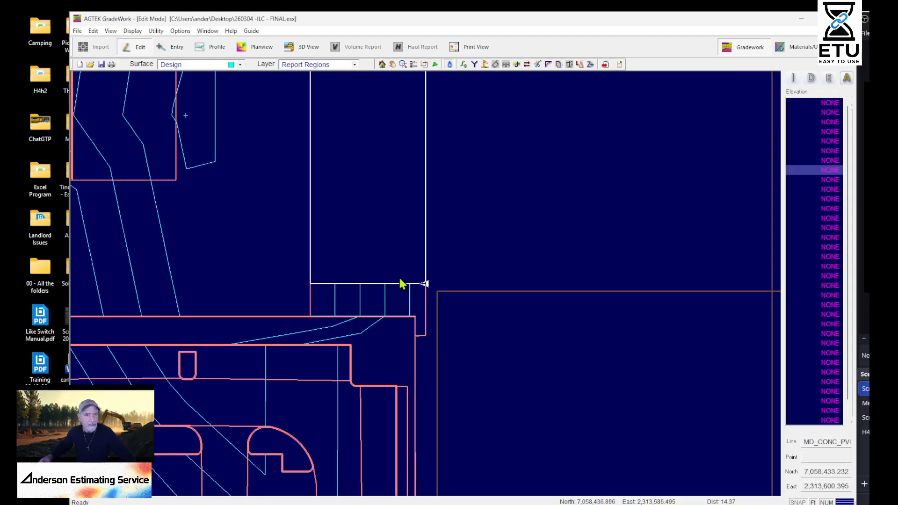
pyautogui.scroll(4, 414, 305)
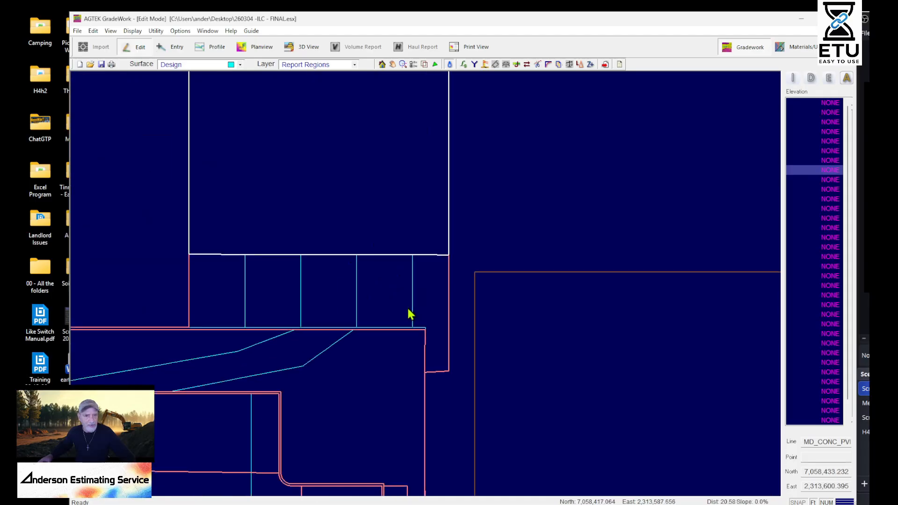
pyautogui.scroll(-2, 407, 307)
pyautogui.doubleClick(383, 254)
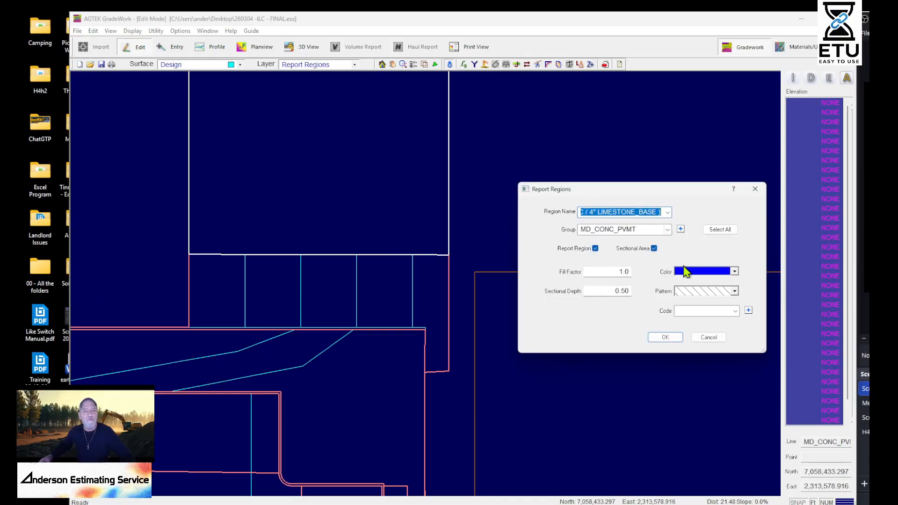
pyautogui.click(663, 337)
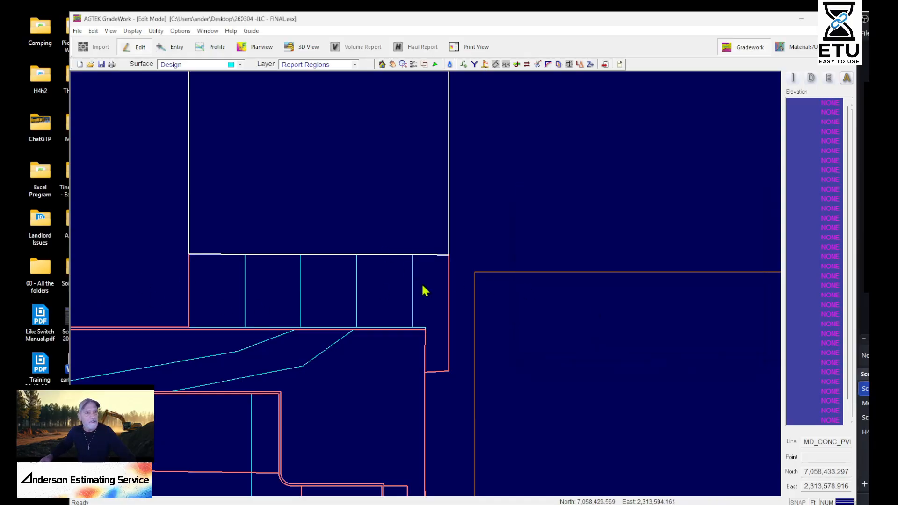
# Examine the MD_CONC_PVMT pavement strips along both long sides of the flat pad and select the one on the opposite side
pyautogui.scroll(-5, 427, 289)
pyautogui.moveTo(421, 213)
pyautogui.mouseDown(button='middle')
pyautogui.moveTo(431, 438)
pyautogui.moveTo(443, 462)
pyautogui.mouseUp(button='middle')
pyautogui.scroll(5, 457, 201)
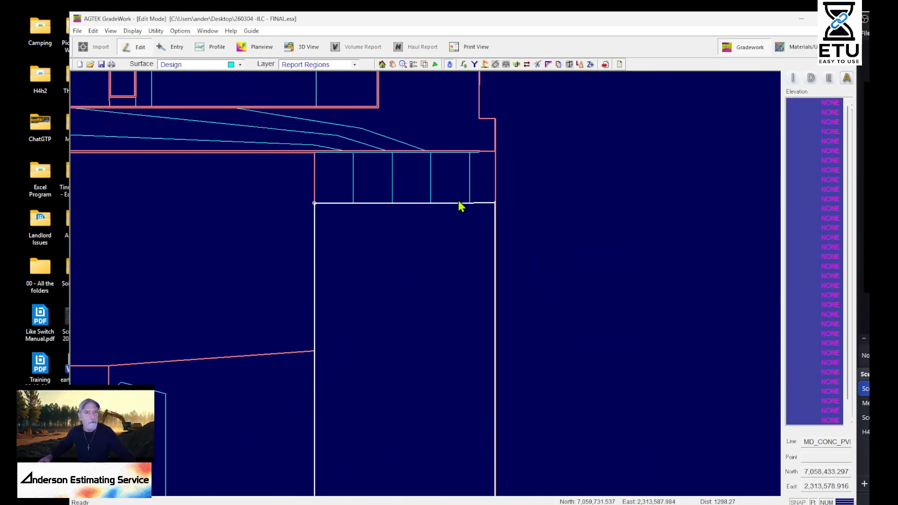
pyautogui.moveTo(408, 349); pyautogui.dragTo(439, 159, button='middle')
pyautogui.scroll(-7, 443, 164)
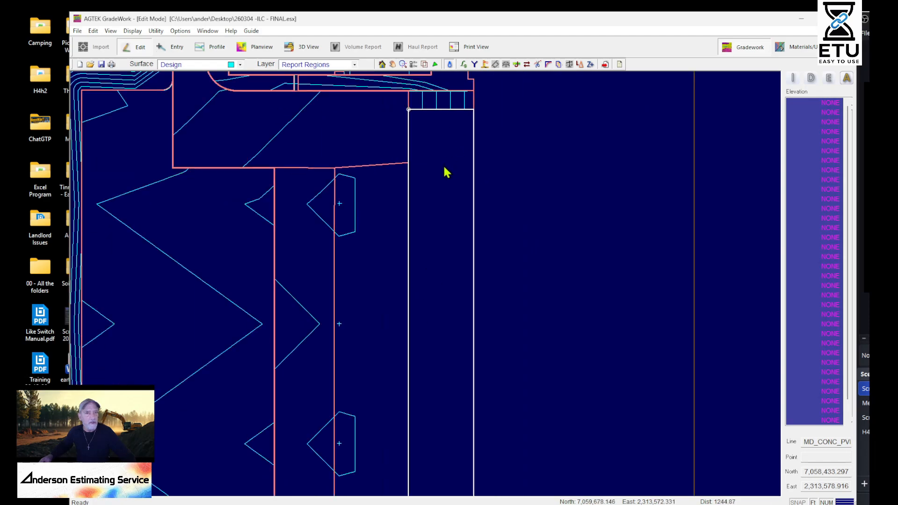
pyautogui.moveTo(461, 321); pyautogui.dragTo(332, 255, button='middle')
pyautogui.scroll(4, 513, 243)
pyautogui.moveTo(493, 176); pyautogui.dragTo(579, 374, button='middle')
pyautogui.moveTo(555, 388); pyautogui.dragTo(565, 443, button='middle')
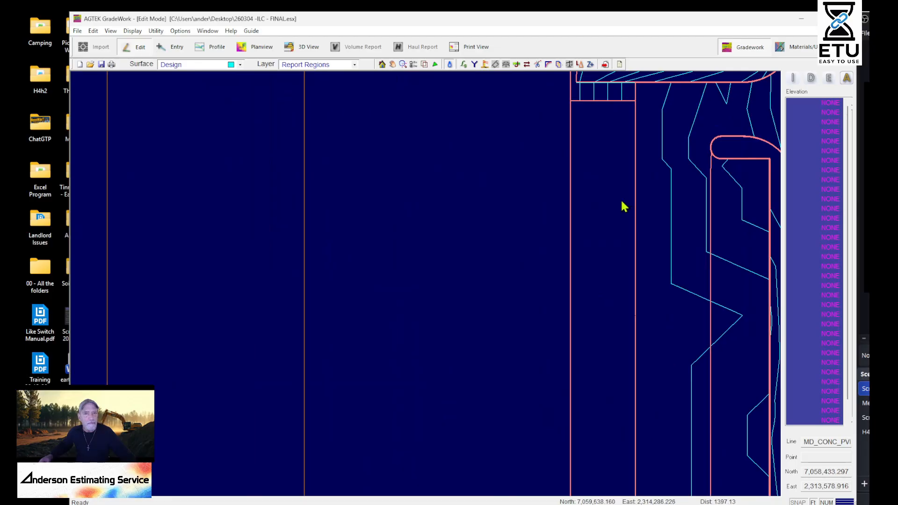
pyautogui.click(621, 202)
pyautogui.scroll(5, 576, 157)
pyautogui.scroll(-8, 575, 165)
pyautogui.moveTo(425, 283); pyautogui.dragTo(586, 236, button='middle')
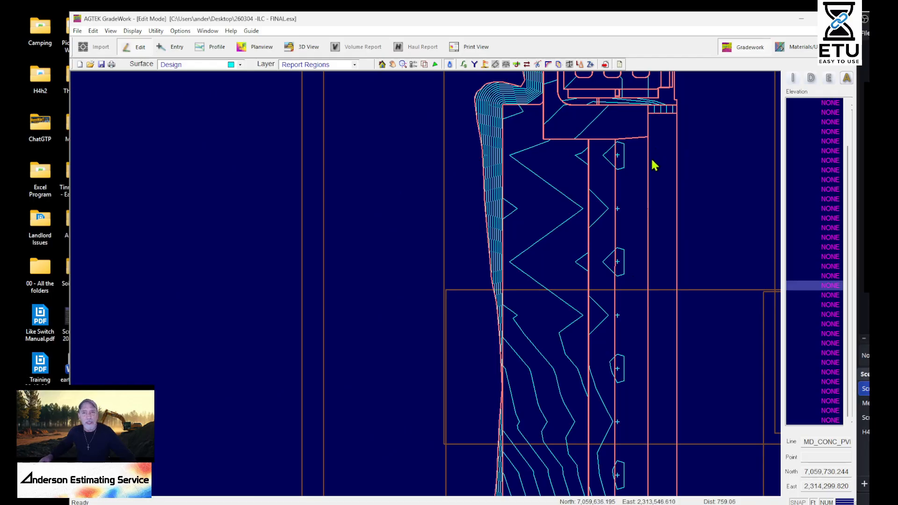
# Make Data Lines the active layer and hide the Report Regions of the Design surface around the corner parking lot
pyautogui.moveTo(657, 159); pyautogui.dragTo(458, 272, button='middle')
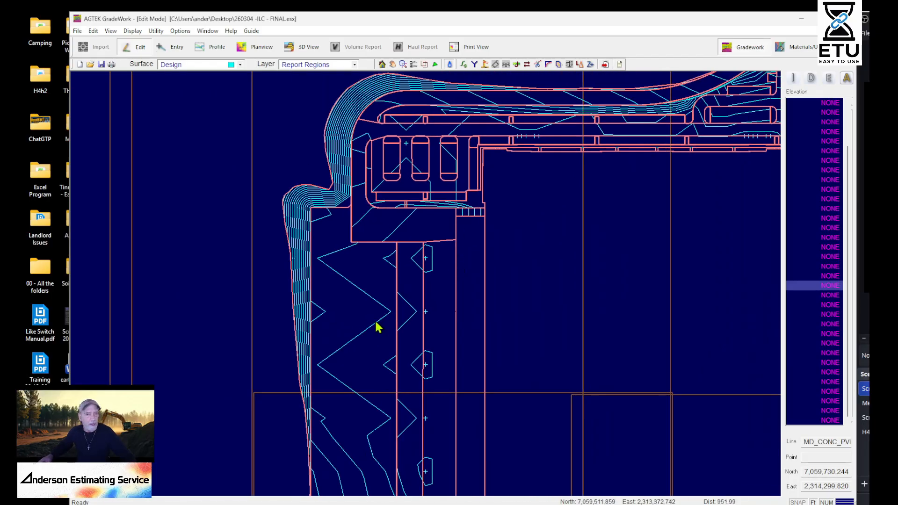
pyautogui.scroll(2, 373, 320)
pyautogui.moveTo(467, 280); pyautogui.dragTo(436, 457, button='middle')
pyautogui.moveTo(528, 229); pyautogui.dragTo(570, 344, button='middle')
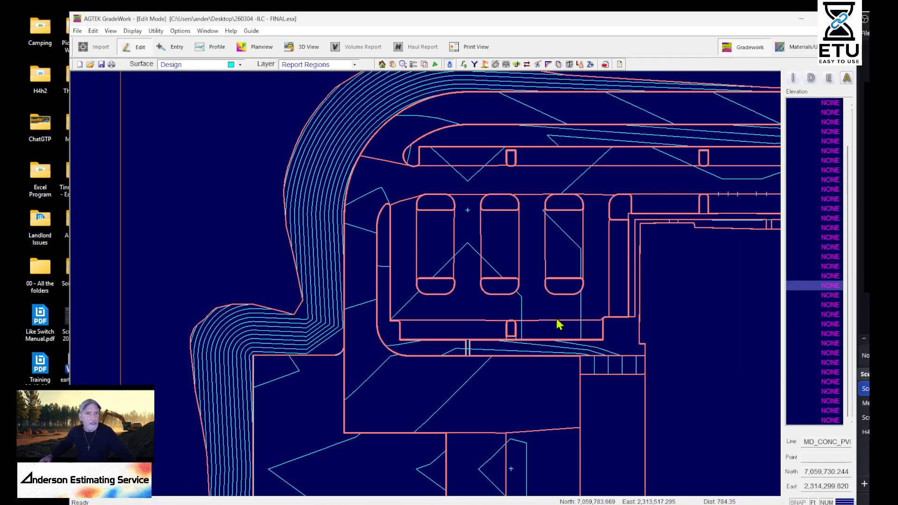
pyautogui.click(299, 65)
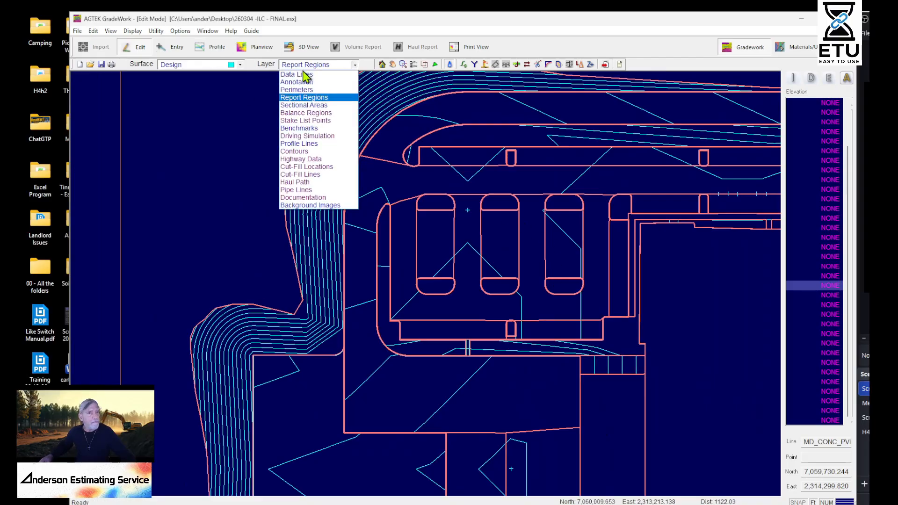
pyautogui.click(308, 82)
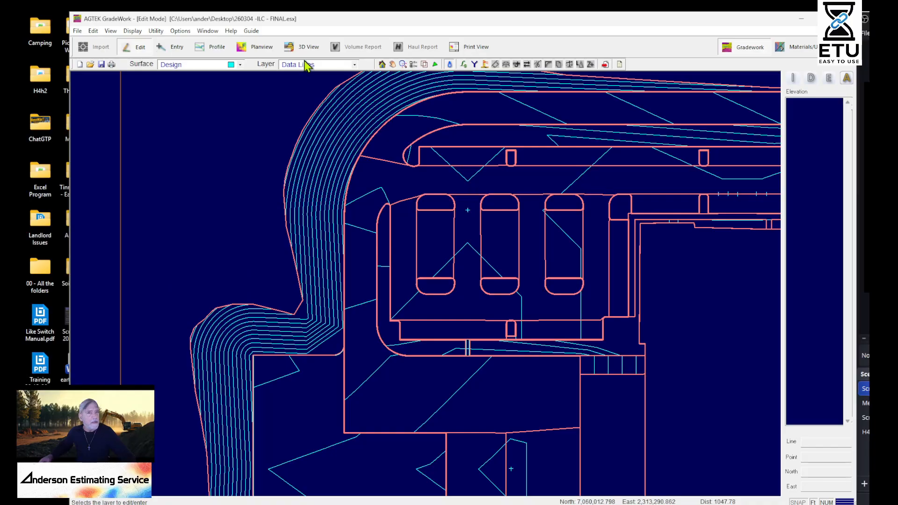
pyautogui.click(425, 65)
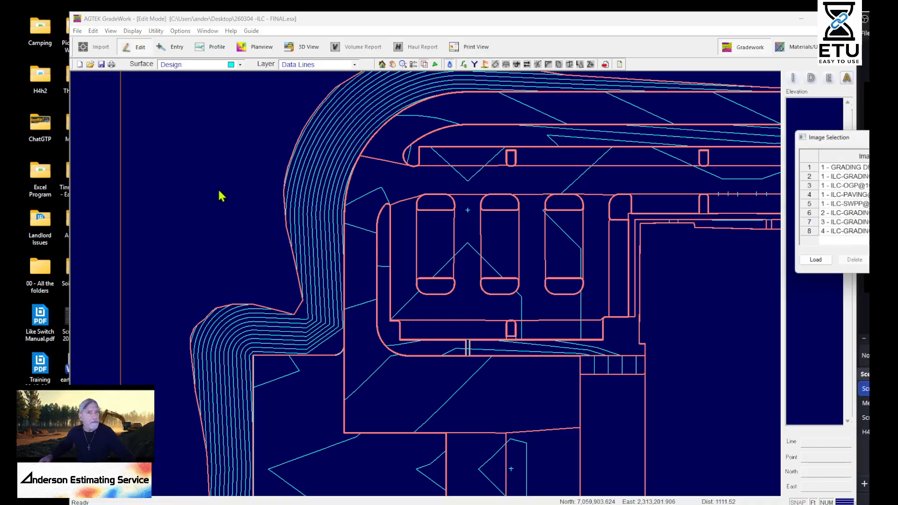
pyautogui.click(893, 137)
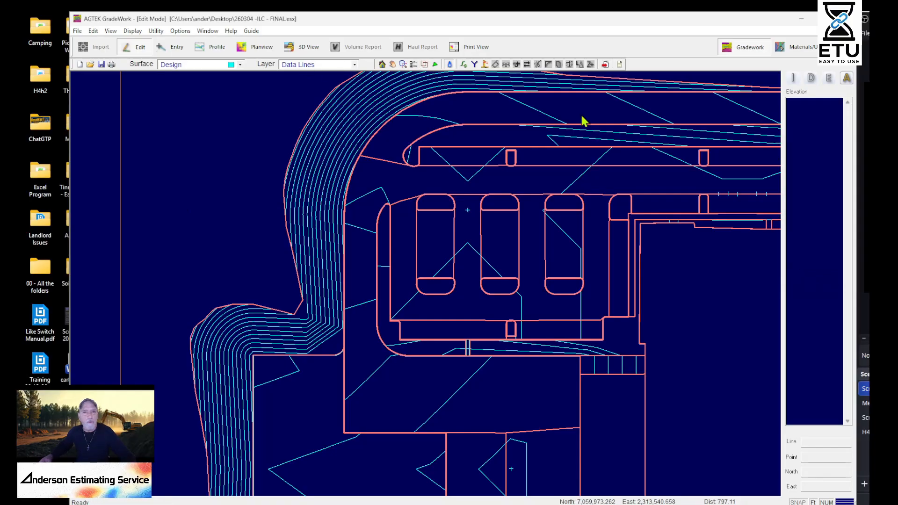
pyautogui.click(413, 64)
pyautogui.click(117, 150)
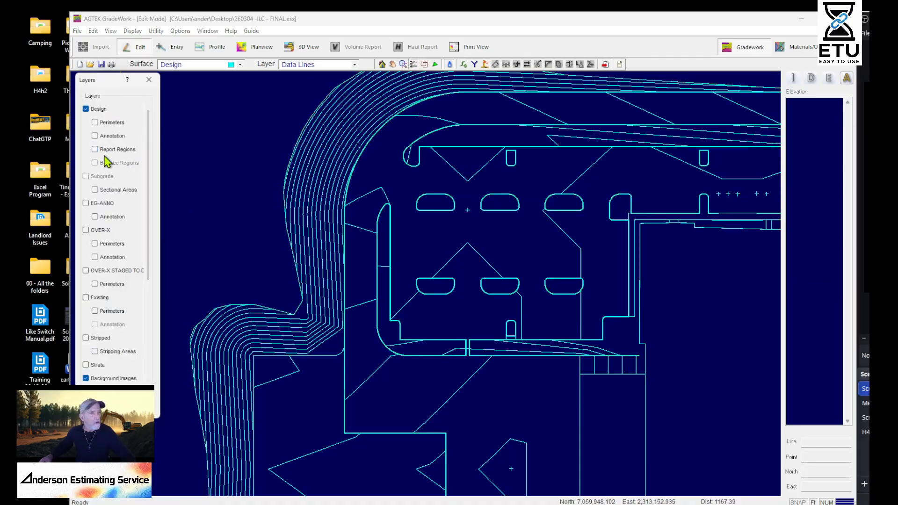
# Examine how the Design contours meet the curbed islands in the corner parking lot and across to the opposite lot
pyautogui.scroll(6, 479, 199)
pyautogui.moveTo(529, 221)
pyautogui.mouseDown(button='middle')
pyautogui.moveTo(430, 286)
pyautogui.moveTo(400, 323)
pyautogui.mouseUp(button='middle')
pyautogui.scroll(-2, 439, 293)
pyautogui.moveTo(494, 435)
pyautogui.mouseDown(button='middle')
pyautogui.moveTo(500, 334)
pyautogui.moveTo(642, 94)
pyautogui.mouseUp(button='middle')
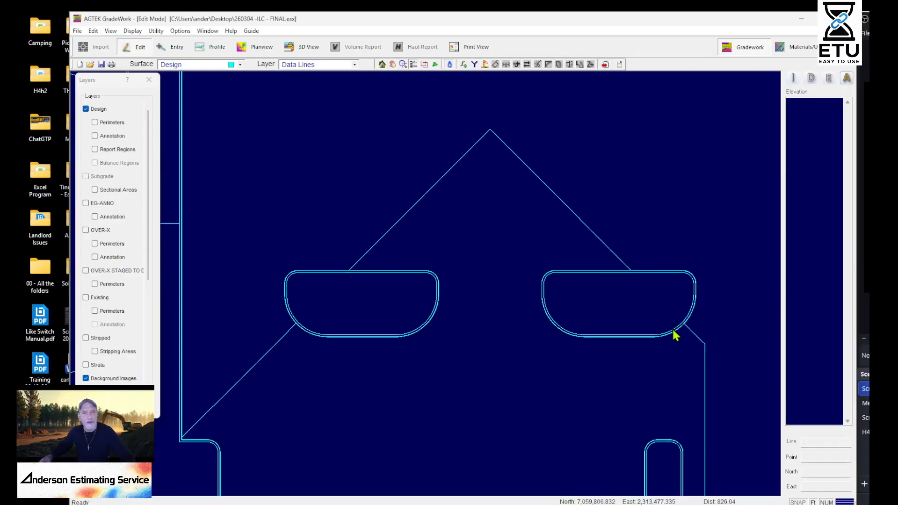
pyautogui.scroll(-1, 615, 208)
pyautogui.scroll(4, 591, 184)
pyautogui.scroll(-5, 590, 188)
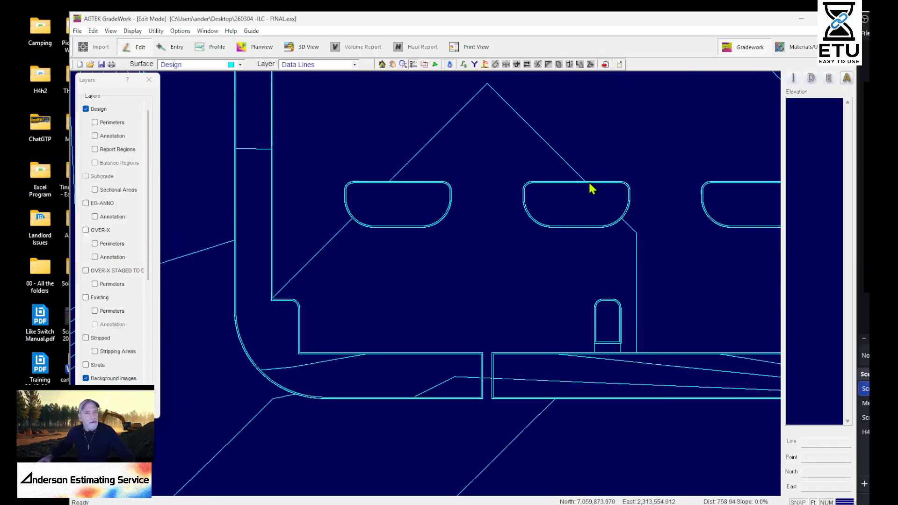
pyautogui.scroll(-2, 592, 188)
pyautogui.moveTo(609, 223)
pyautogui.mouseDown(button='middle')
pyautogui.moveTo(415, 307)
pyautogui.moveTo(343, 369)
pyautogui.mouseUp(button='middle')
pyautogui.moveTo(675, 160); pyautogui.dragTo(509, 324, button='middle')
pyautogui.moveTo(735, 295); pyautogui.dragTo(319, 258, button='middle')
pyautogui.scroll(-2, 323, 255)
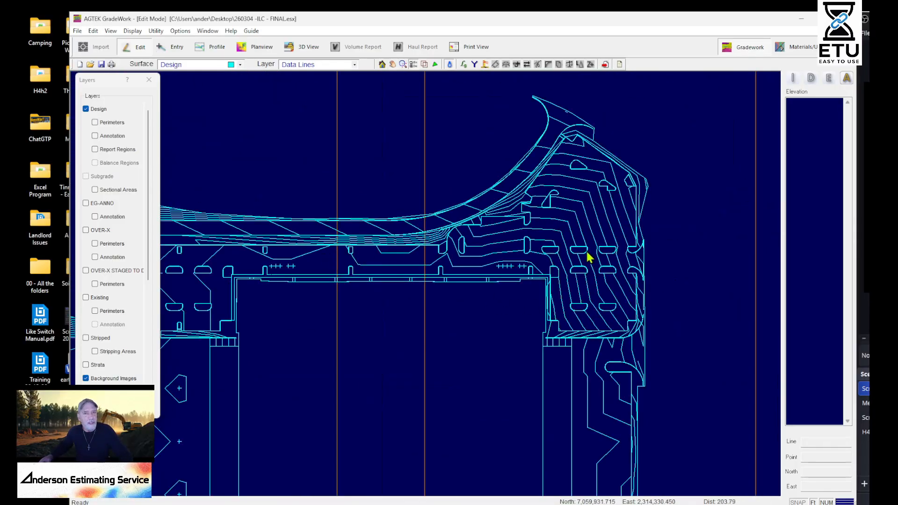
# Show the point elevations on a curbed island in the parking lot at the opposite corner of the pad
pyautogui.scroll(2, 587, 254)
pyautogui.moveTo(597, 294)
pyautogui.mouseDown(button='middle')
pyautogui.moveTo(693, 301)
pyautogui.moveTo(609, 286)
pyautogui.moveTo(546, 308)
pyautogui.mouseUp(button='middle')
pyautogui.scroll(2, 627, 271)
pyautogui.moveTo(588, 416)
pyautogui.mouseDown(button='middle')
pyautogui.moveTo(587, 348)
pyautogui.moveTo(619, 153)
pyautogui.mouseUp(button='middle')
pyautogui.moveTo(614, 208)
pyautogui.mouseDown(button='middle')
pyautogui.moveTo(473, 392)
pyautogui.moveTo(593, 295)
pyautogui.mouseUp(button='middle')
pyautogui.scroll(1, 476, 322)
pyautogui.moveTo(477, 324); pyautogui.dragTo(690, 270, button='middle')
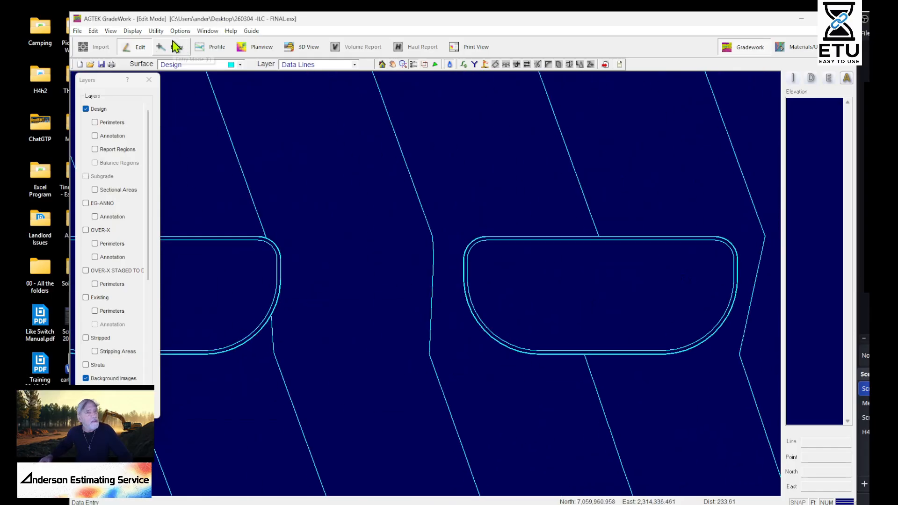
pyautogui.click(157, 31)
pyautogui.moveTo(132, 30)
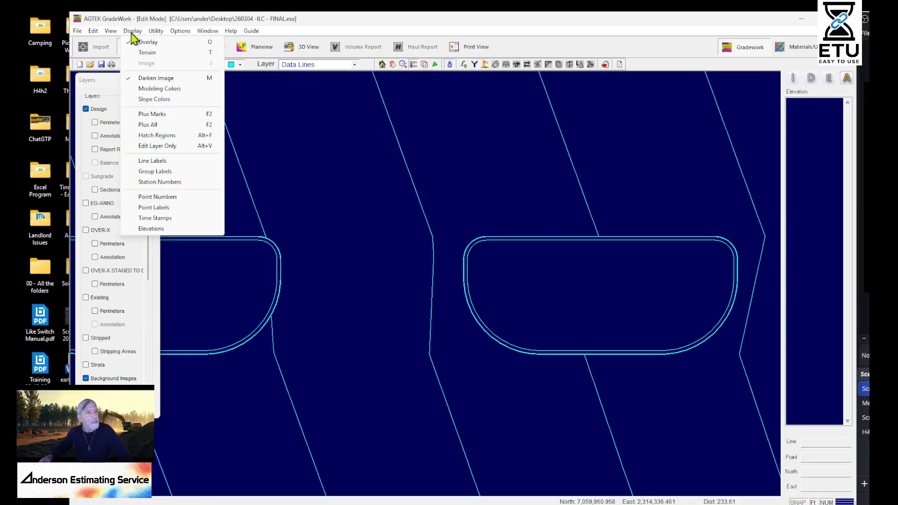
pyautogui.click(150, 229)
pyautogui.scroll(2, 668, 275)
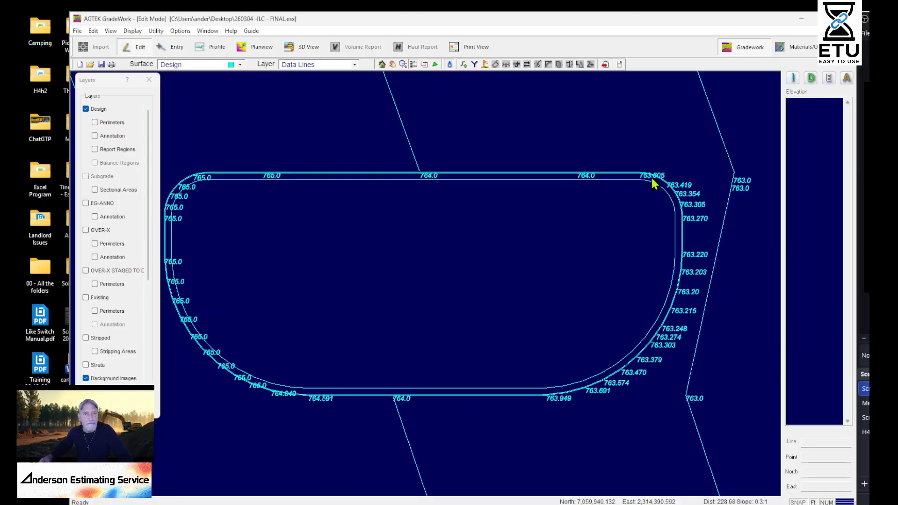
# Delete the raised top-of-curb line around the parking island from the Design surface
pyautogui.click(640, 176)
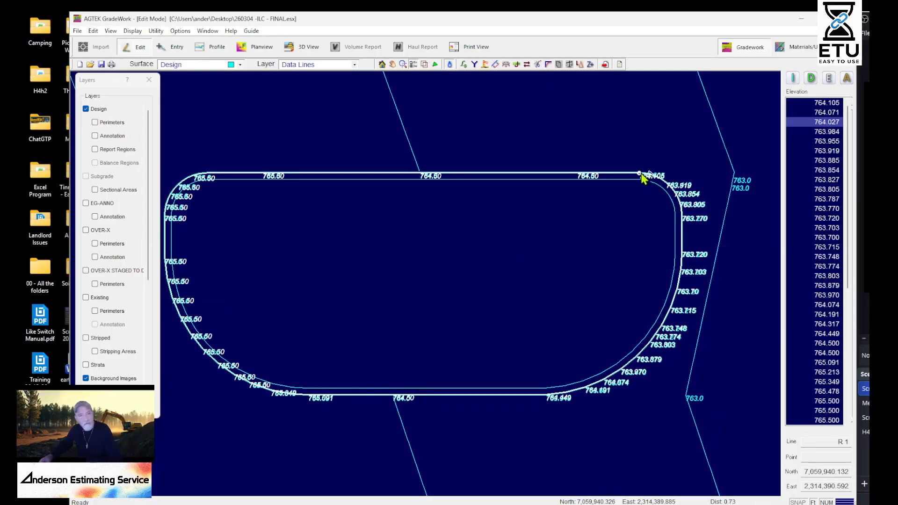
pyautogui.press('Delete')
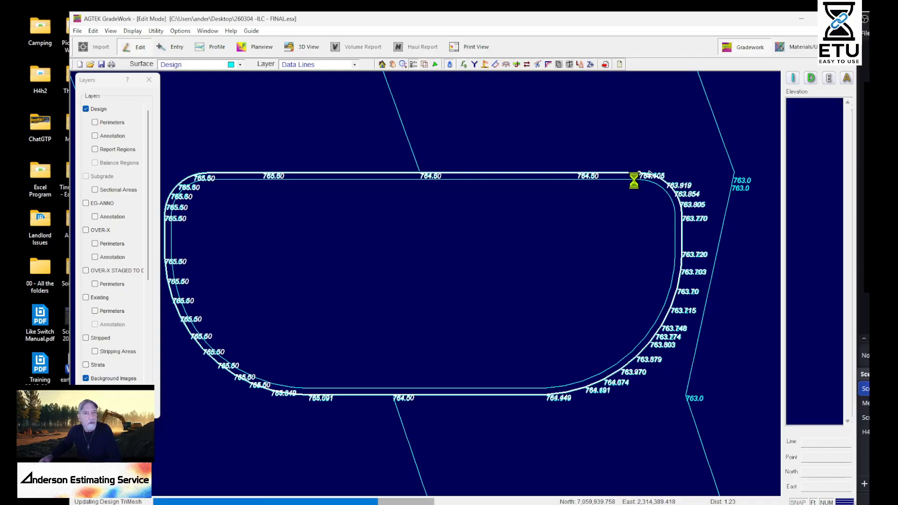
pyautogui.press('Delete')
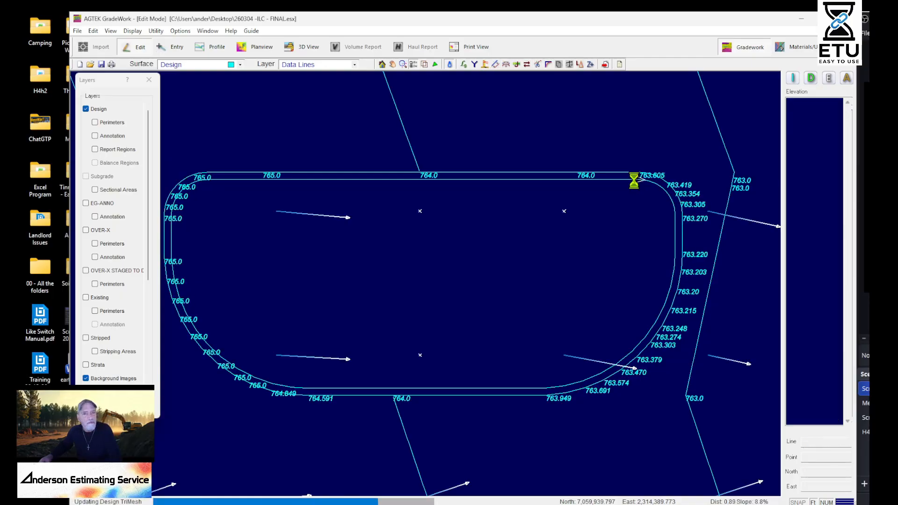
# Turn off the slope vectors and review the curb elevations around the edited parking island
pyautogui.scroll(2, 421, 194)
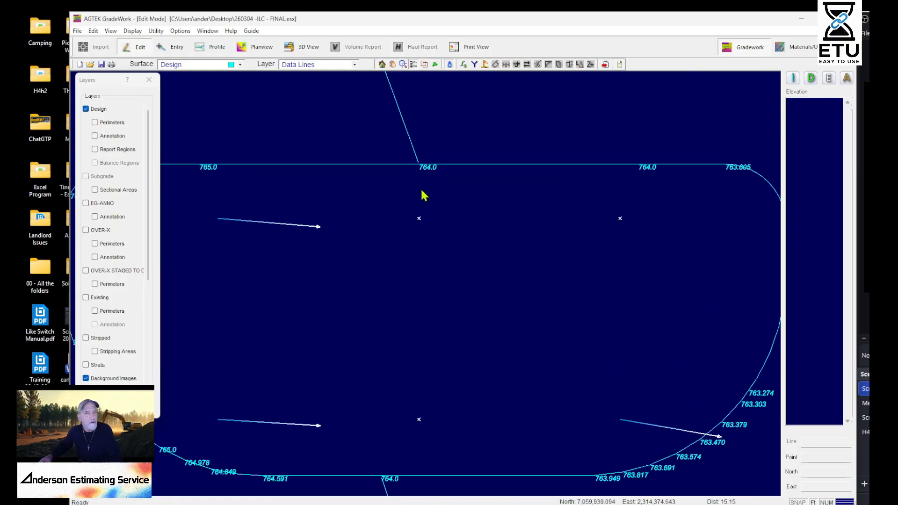
pyautogui.click(453, 65)
pyautogui.moveTo(571, 287); pyautogui.dragTo(672, 348, button='middle')
pyautogui.moveTo(588, 270); pyautogui.dragTo(295, 267, button='middle')
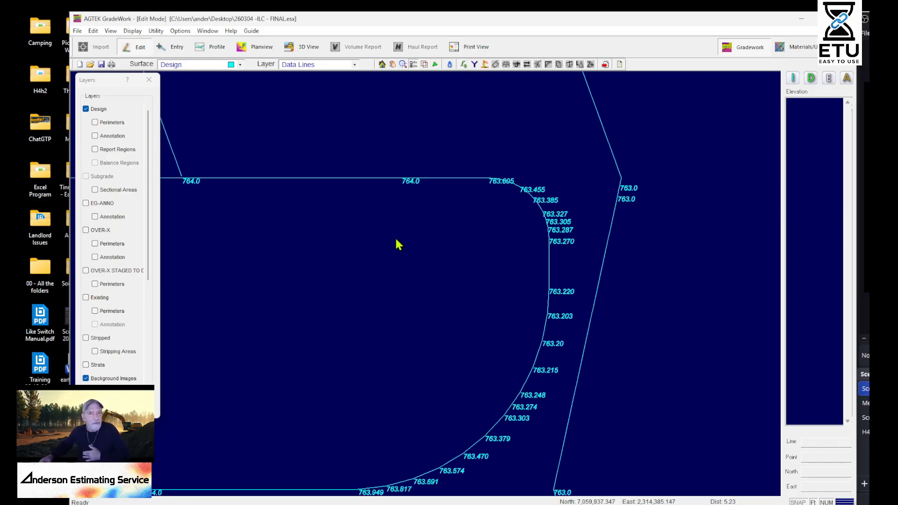
pyautogui.moveTo(546, 368); pyautogui.dragTo(650, 345, button='middle')
pyautogui.moveTo(596, 433); pyautogui.dragTo(635, 326, button='middle')
pyautogui.scroll(-1, 495, 367)
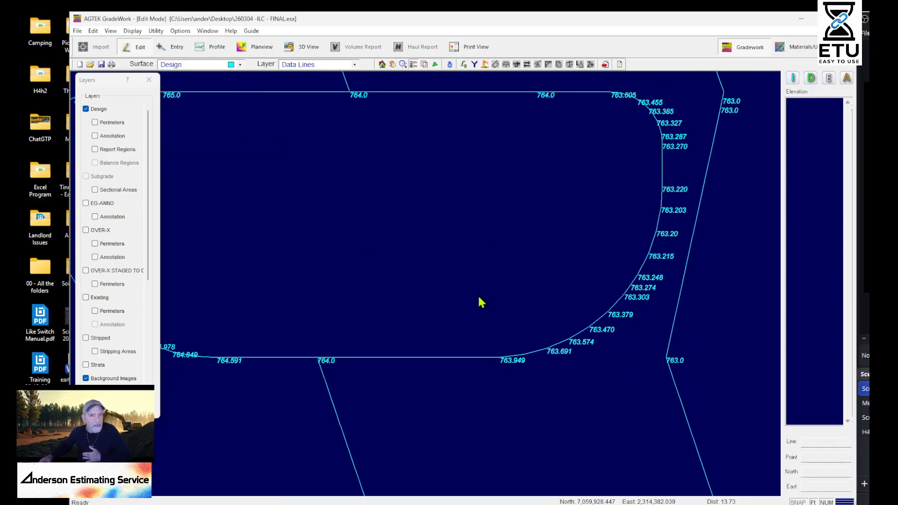
# Examine how the contours meet the neighbouring islands to the west and compare their top-of-curb and pavement elevations
pyautogui.moveTo(364, 209); pyautogui.dragTo(488, 337, button='middle')
pyautogui.scroll(-2, 489, 335)
pyautogui.moveTo(645, 341); pyautogui.dragTo(168, 309, button='middle')
pyautogui.moveTo(543, 369); pyautogui.dragTo(745, 470, button='middle')
pyautogui.moveTo(432, 170); pyautogui.dragTo(879, 150, button='middle')
pyautogui.moveTo(390, 387); pyautogui.dragTo(793, 318, button='middle')
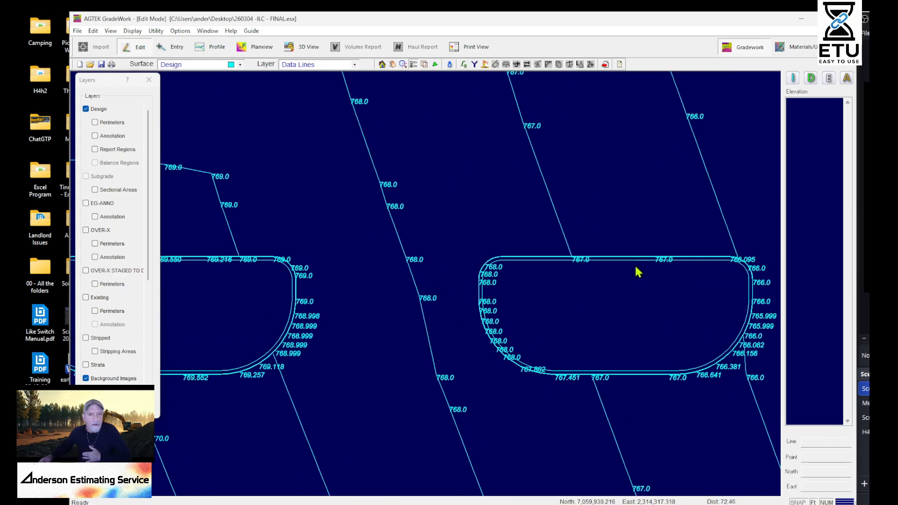
pyautogui.scroll(1, 687, 275)
pyautogui.moveTo(701, 276); pyautogui.dragTo(439, 297, button='middle')
pyautogui.scroll(1, 398, 330)
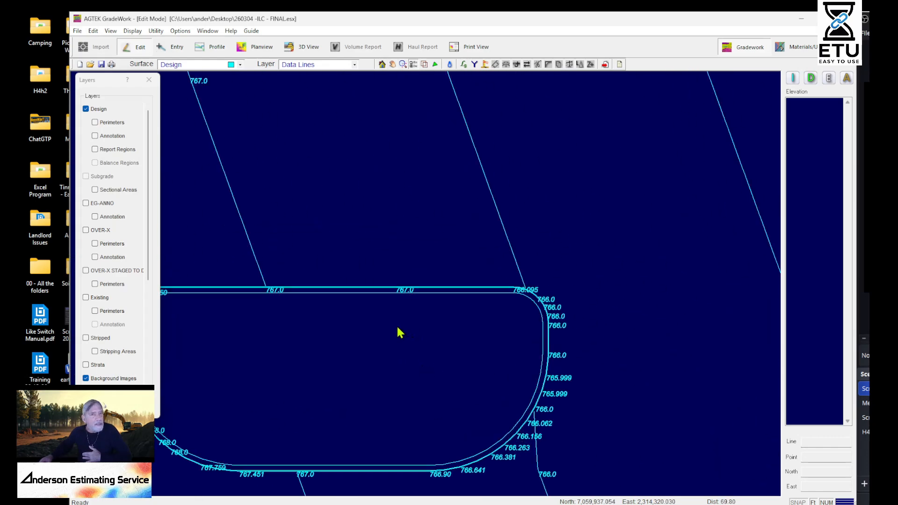
pyautogui.scroll(1, 437, 301)
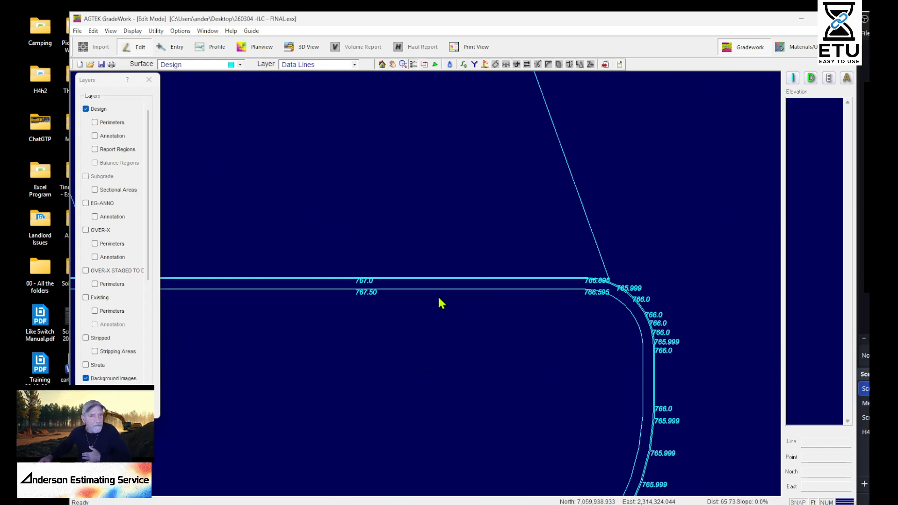
pyautogui.moveTo(660, 395); pyautogui.dragTo(654, 213, button='middle')
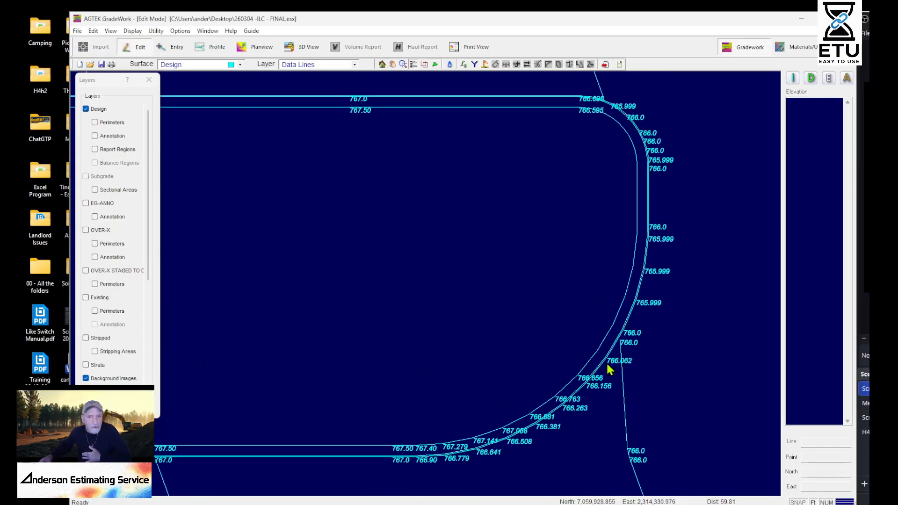
# Delete the inner curb lines of the middle parking island in the western lot, keeping its outer curb reference line
pyautogui.scroll(-2, 615, 364)
pyautogui.scroll(-1, 461, 248)
pyautogui.scroll(-1, 301, 327)
pyautogui.scroll(3, 468, 411)
pyautogui.moveTo(464, 407); pyautogui.dragTo(446, 98, button='middle')
pyautogui.moveTo(280, 281); pyautogui.dragTo(514, 303, button='middle')
pyautogui.scroll(-1, 513, 302)
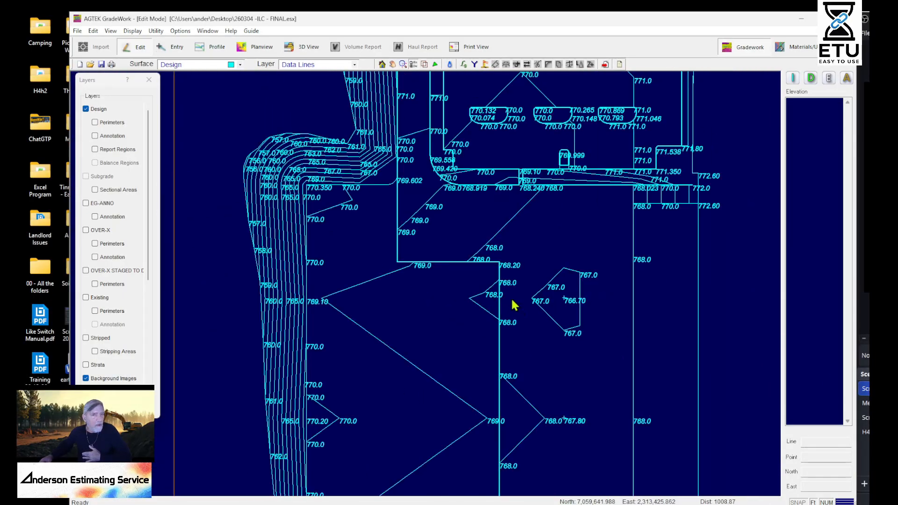
pyautogui.scroll(-1, 404, 225)
pyautogui.scroll(3, 608, 280)
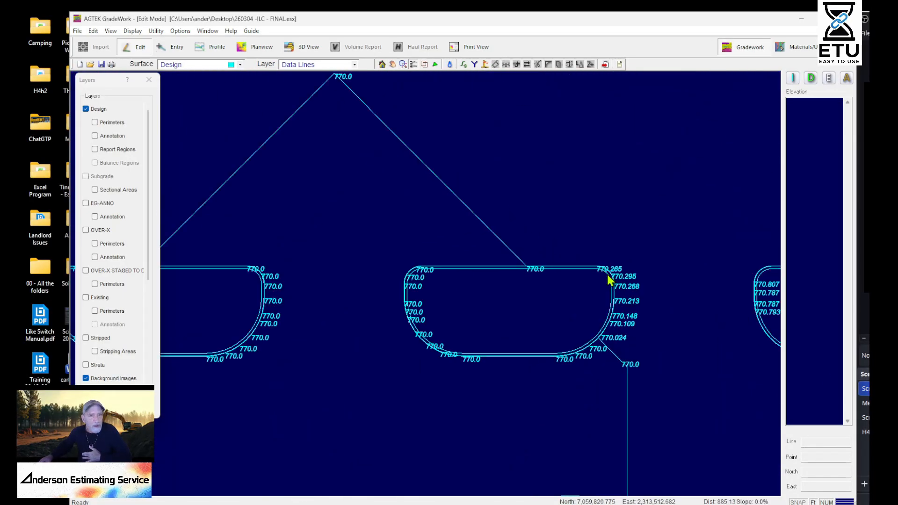
pyautogui.scroll(1, 609, 279)
pyautogui.click(589, 267)
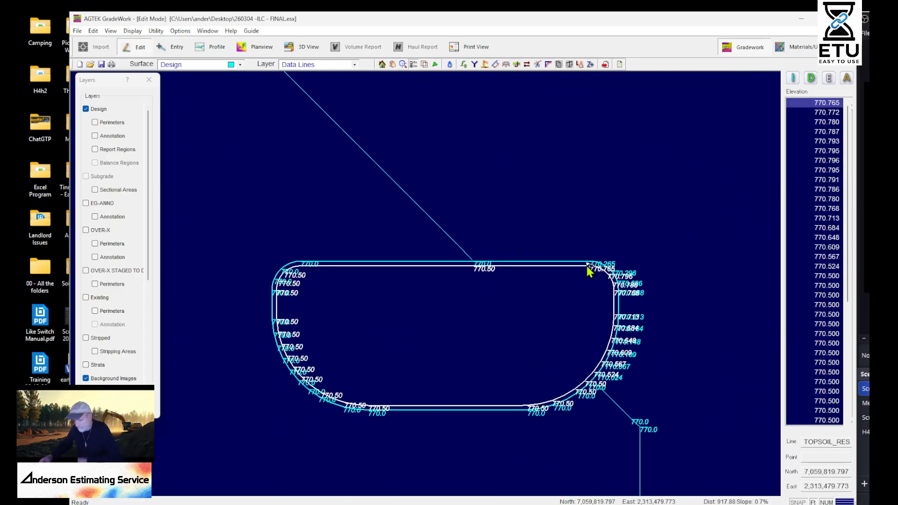
pyautogui.press('Delete')
pyautogui.click(587, 269)
pyautogui.press('Delete')
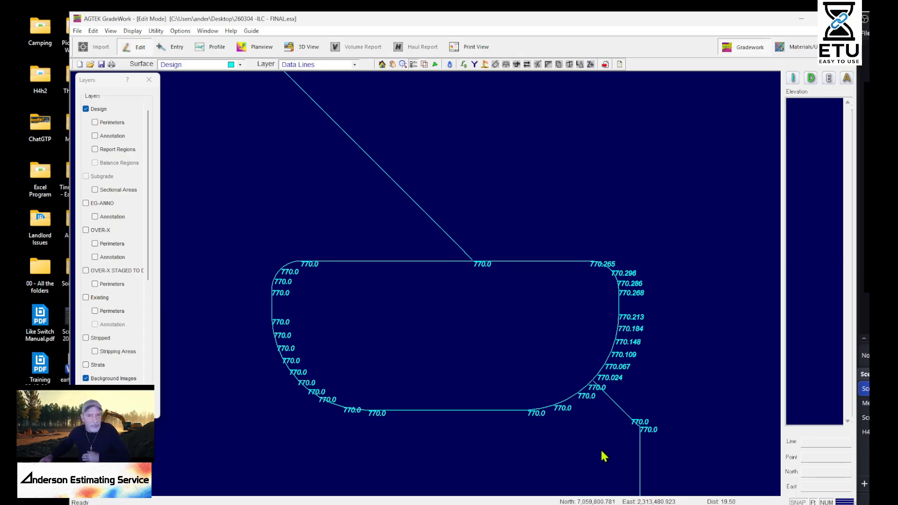
# Delete the inner curb lines of the adjacent island to the west, keeping its outer curb reference line
pyautogui.moveTo(602, 444); pyautogui.dragTo(622, 310, button='middle')
pyautogui.scroll(-2, 591, 293)
pyautogui.moveTo(373, 297); pyautogui.dragTo(720, 364, button='middle')
pyautogui.scroll(2, 552, 271)
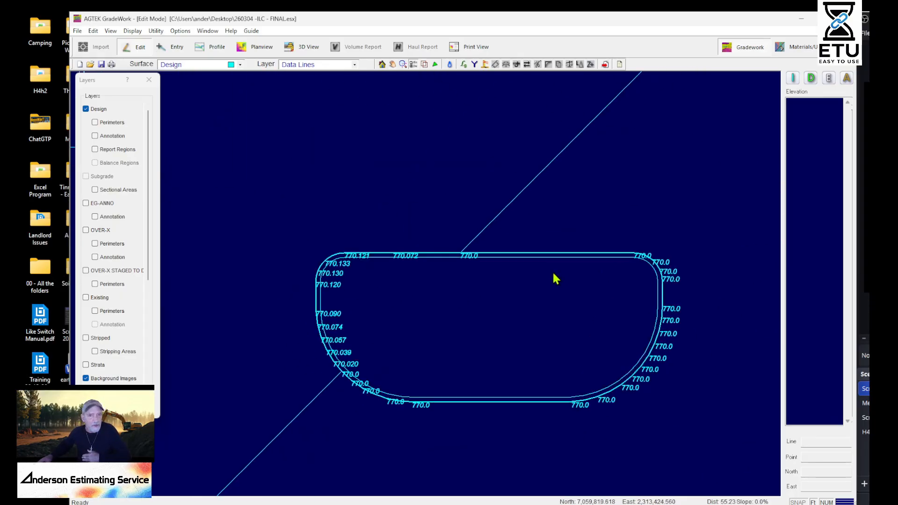
pyautogui.click(583, 255)
pyautogui.press('Delete')
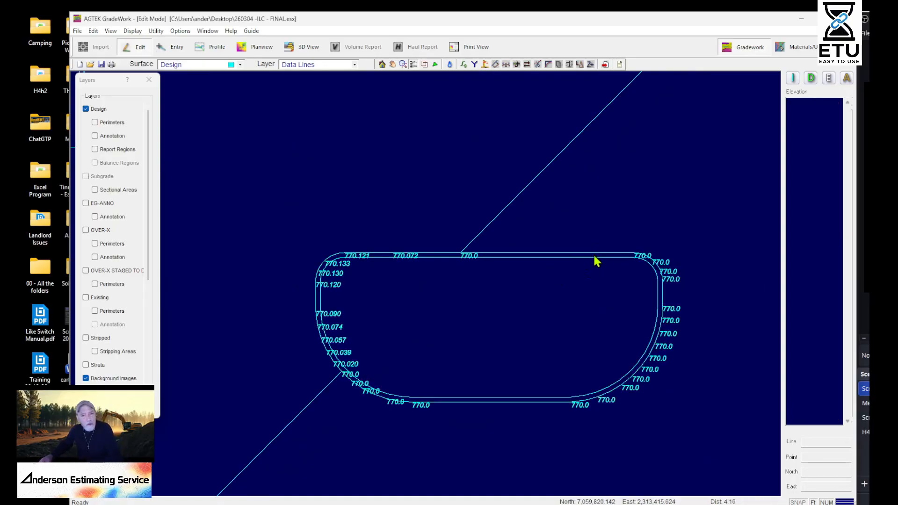
pyautogui.scroll(1, 591, 258)
pyautogui.click(562, 260)
pyautogui.press('Delete')
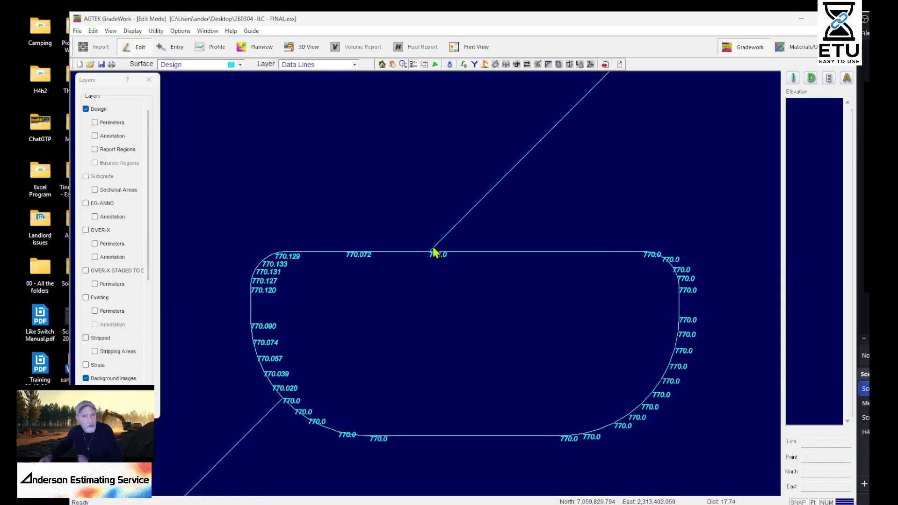
# Select the 770 contours touching the western island and the island's curb line to compare their elevations
pyautogui.click(479, 215)
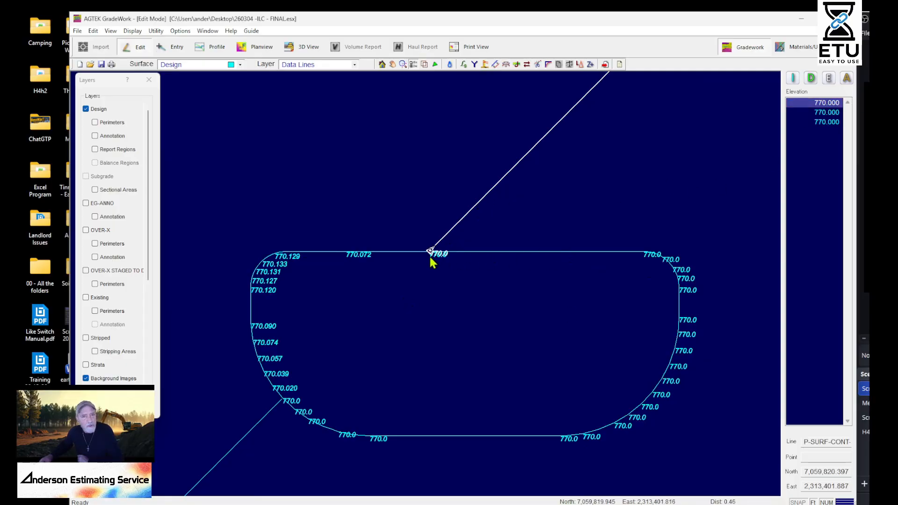
pyautogui.click(284, 405)
pyautogui.click(324, 420)
pyautogui.moveTo(722, 346); pyautogui.dragTo(326, 274, button='middle')
pyautogui.scroll(-4, 325, 275)
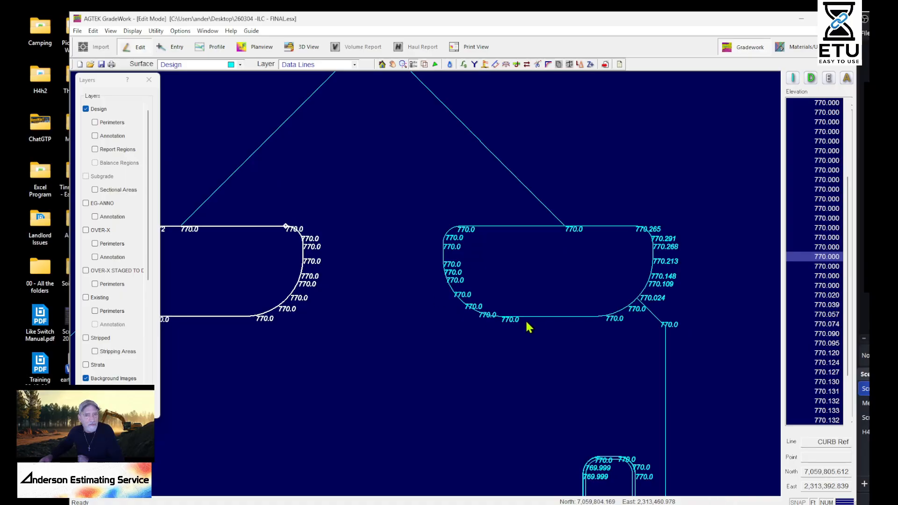
# Select the middle island's curb line and look up the Conform Selected options for it
pyautogui.scroll(3, 636, 313)
pyautogui.click(631, 301)
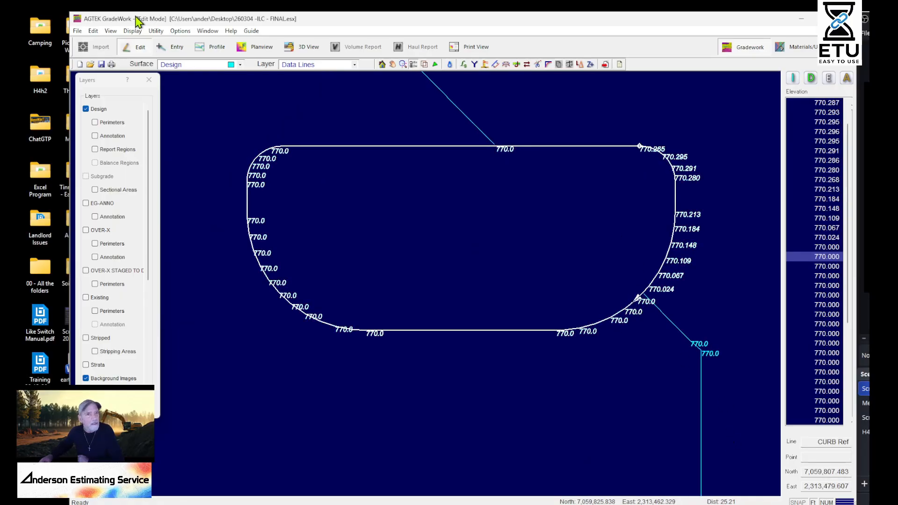
pyautogui.click(157, 31)
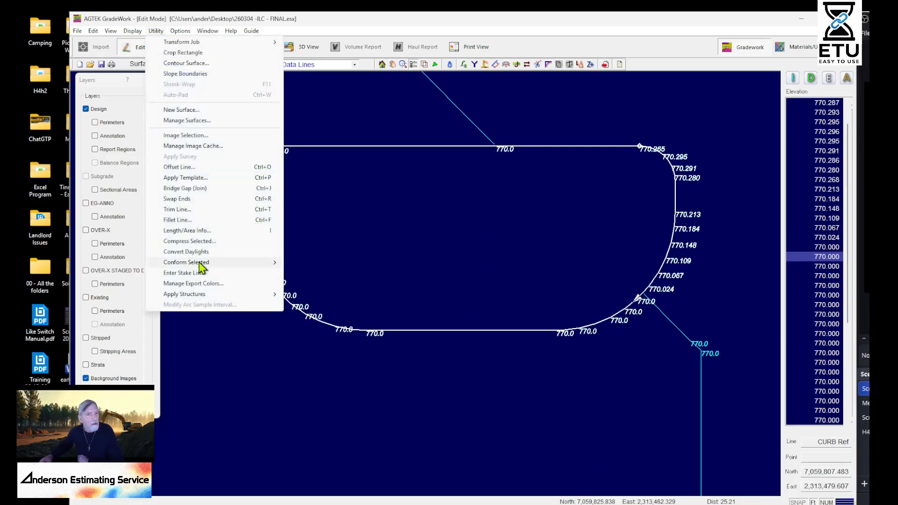
pyautogui.moveTo(202, 263)
pyautogui.click(329, 272)
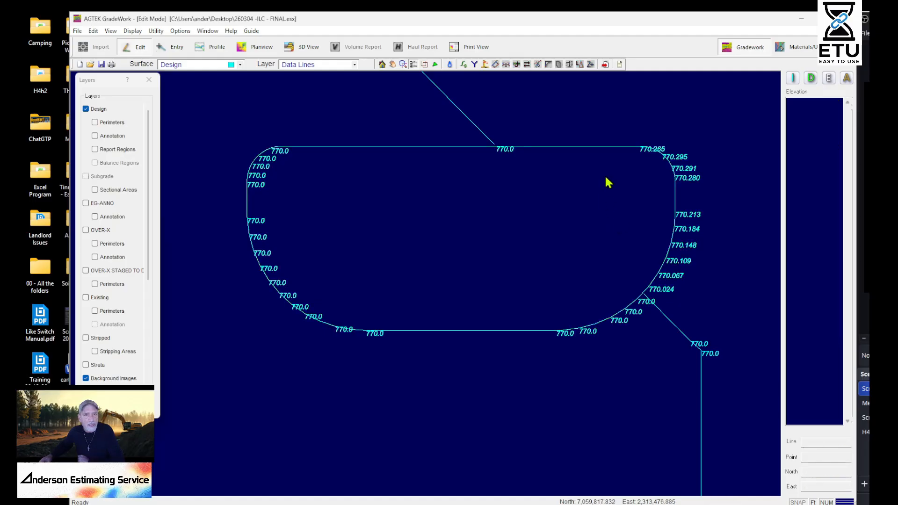
# Examine the elevations between the western and middle islands and south to the curb corners at the opening in the curb
pyautogui.moveTo(571, 237); pyautogui.dragTo(700, 350, button='middle')
pyautogui.scroll(-1, 612, 262)
pyautogui.moveTo(610, 340); pyautogui.dragTo(562, 324, button='middle')
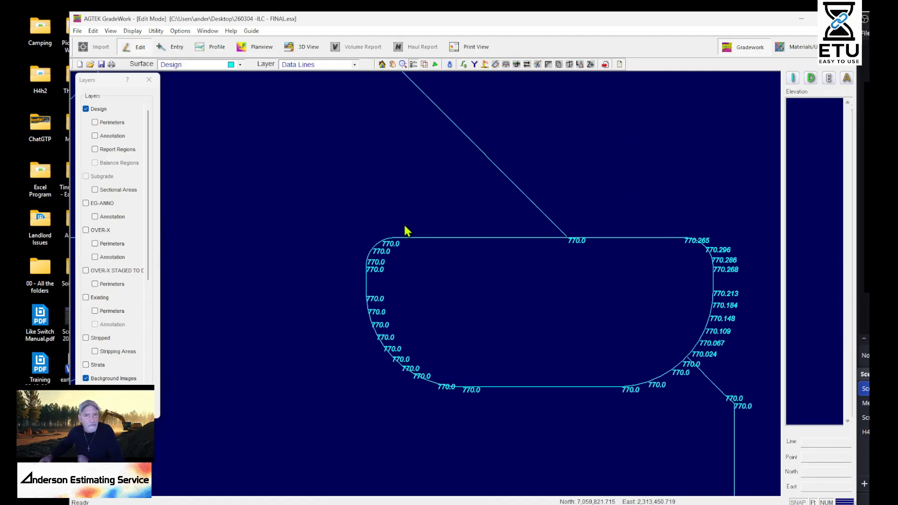
pyautogui.moveTo(507, 366); pyautogui.dragTo(897, 293, button='middle')
pyautogui.moveTo(760, 305); pyautogui.dragTo(493, 327, button='middle')
pyautogui.scroll(-1, 460, 288)
pyautogui.moveTo(441, 98); pyautogui.dragTo(541, 118, button='middle')
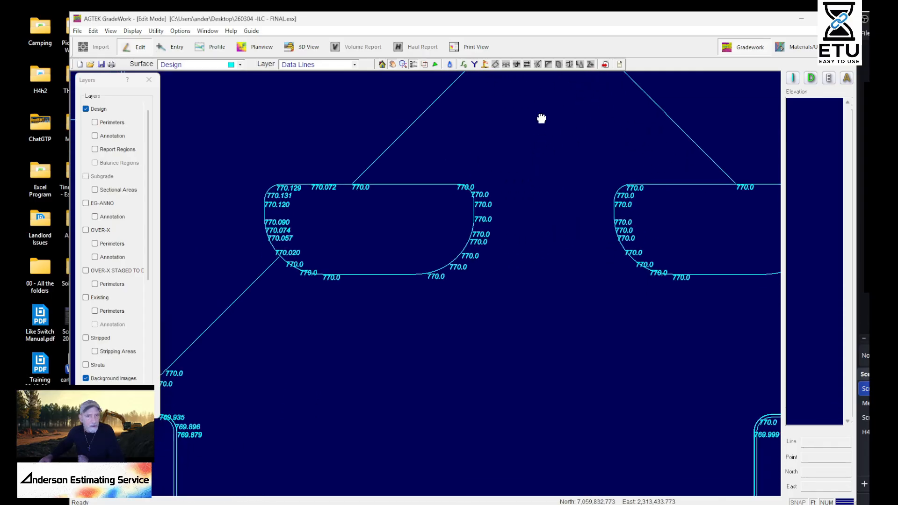
pyautogui.moveTo(536, 343); pyautogui.dragTo(543, 470, button='middle')
pyautogui.moveTo(575, 322); pyautogui.dragTo(569, 184, button='middle')
pyautogui.moveTo(579, 411); pyautogui.dragTo(600, 189, button='middle')
pyautogui.moveTo(618, 467); pyautogui.dragTo(601, 334, button='middle')
pyautogui.scroll(5, 596, 339)
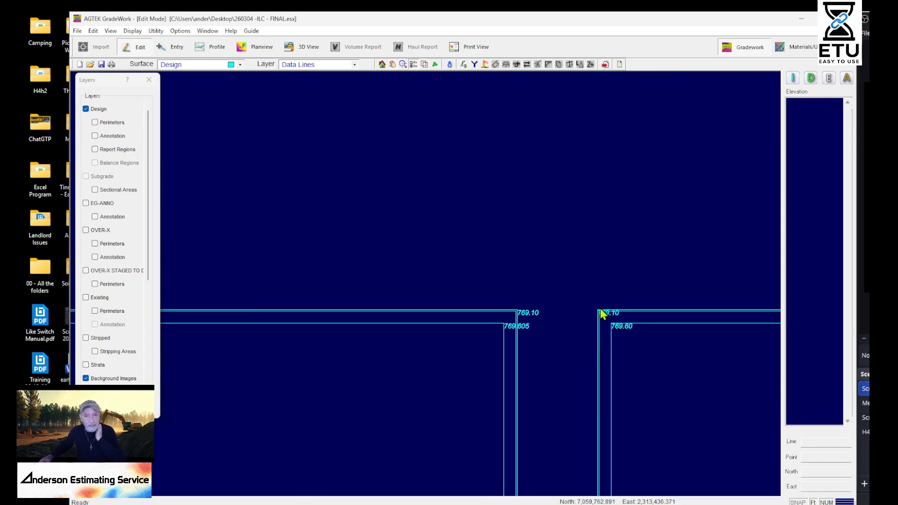
pyautogui.click(601, 311)
# Draw a Design data line from the 770.0 contour peak, between the two islands, to the 769.10 curb corner, with one interpolated intermediate point
pyautogui.moveTo(621, 205); pyautogui.dragTo(655, 402, button='middle')
pyautogui.scroll(-5, 655, 388)
pyautogui.rightClick(658, 176)
pyautogui.click(677, 180)
pyautogui.moveTo(659, 162); pyautogui.dragTo(637, 277, button='middle')
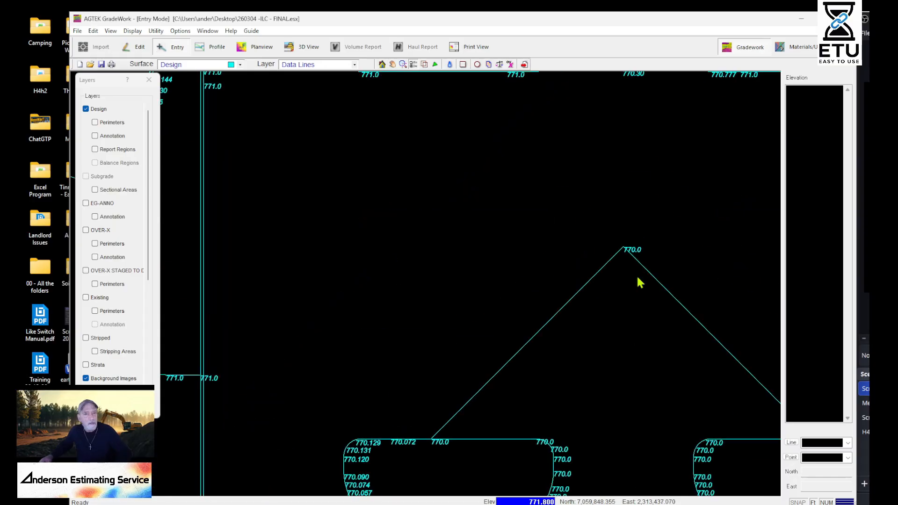
pyautogui.click(627, 247)
pyautogui.moveTo(624, 428); pyautogui.dragTo(643, 108, button='middle')
pyautogui.click(649, 161)
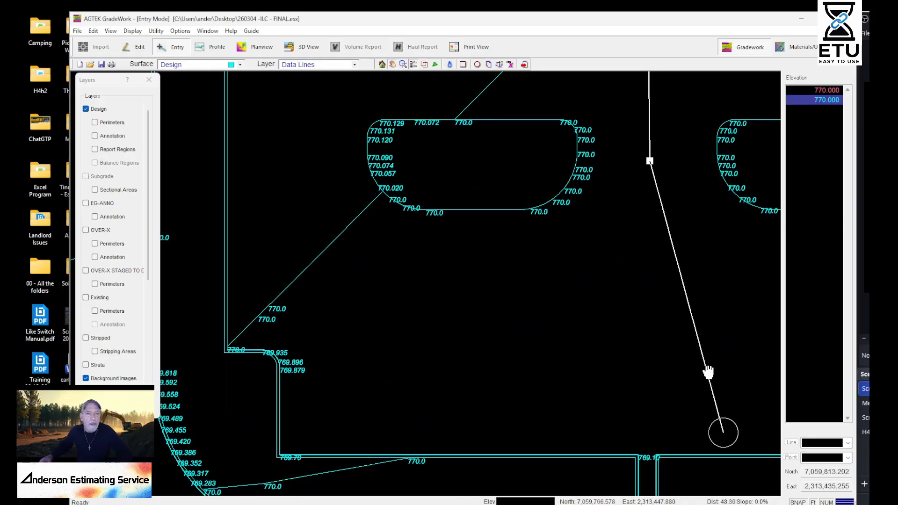
pyautogui.moveTo(716, 392); pyautogui.dragTo(593, 267, button='middle')
pyautogui.scroll(3, 570, 252)
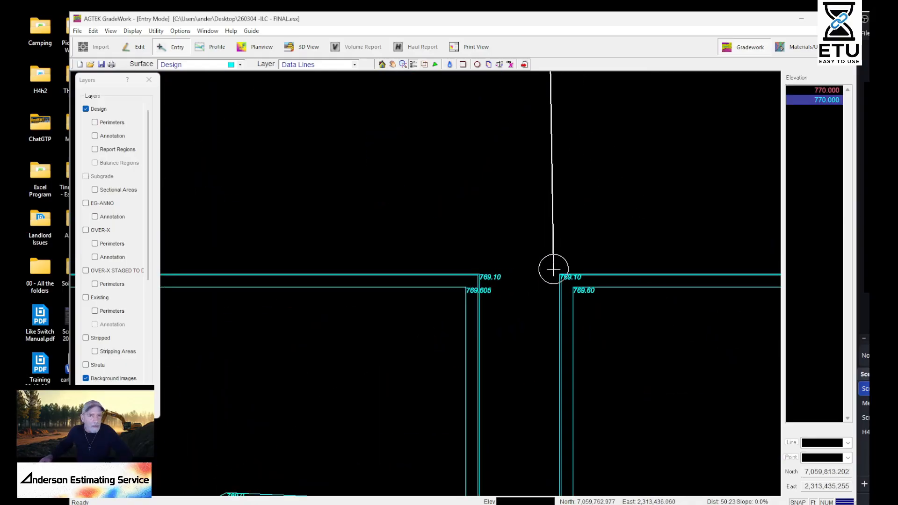
pyautogui.click(554, 269)
pyautogui.scroll(-5, 594, 356)
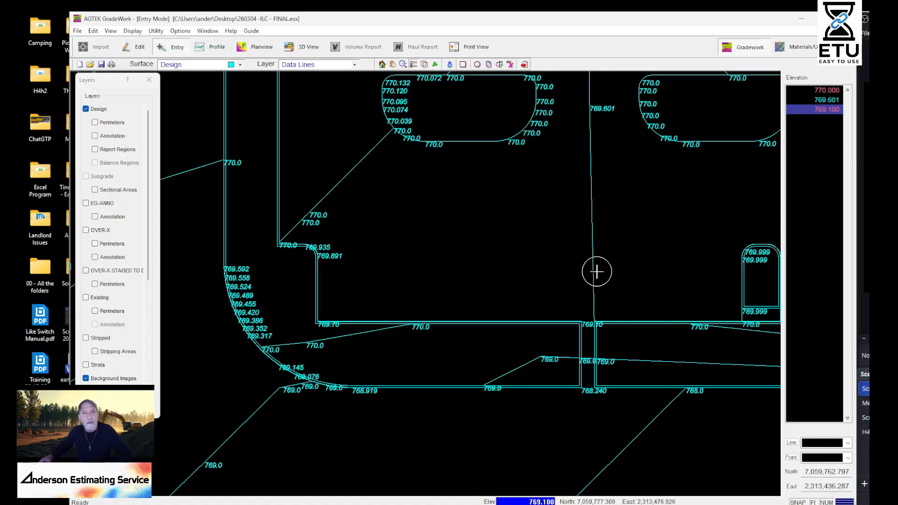
pyautogui.scroll(-4, 596, 261)
pyautogui.scroll(5, 597, 236)
pyautogui.rightClick(599, 184)
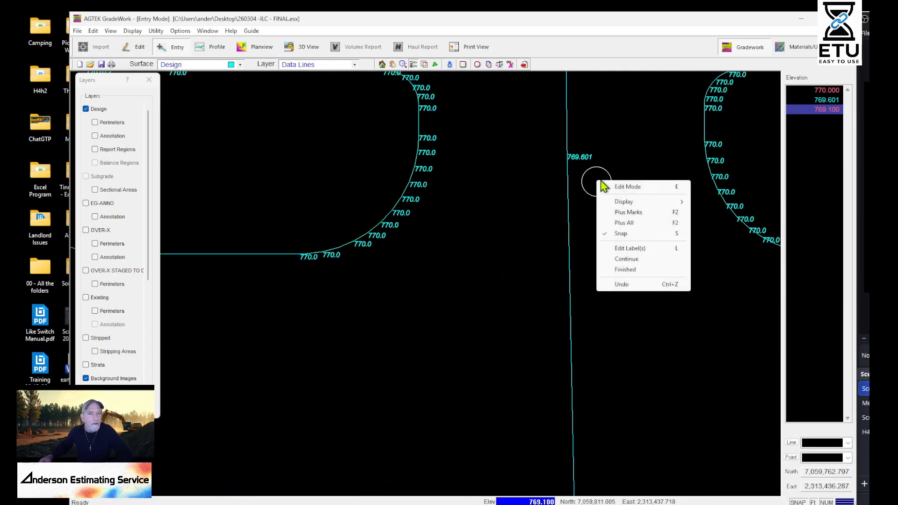
pyautogui.click(700, 154)
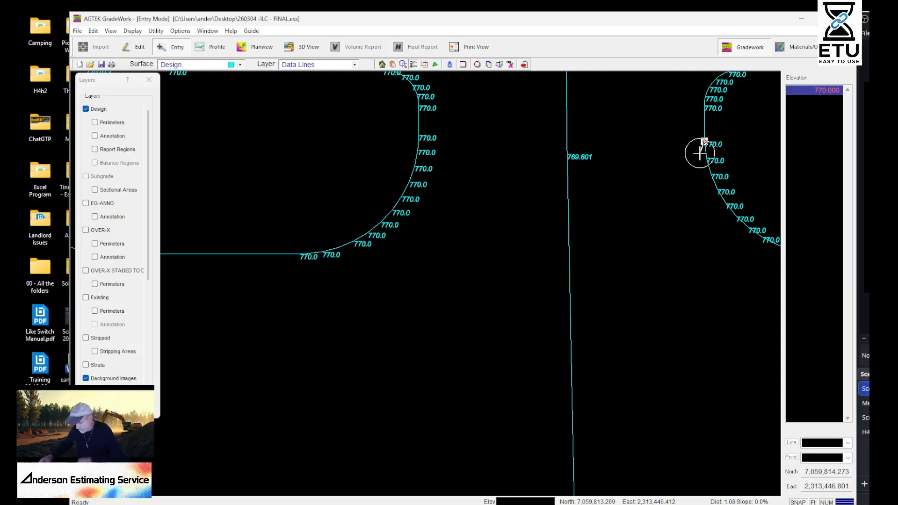
pyautogui.rightClick(660, 182)
pyautogui.click(695, 188)
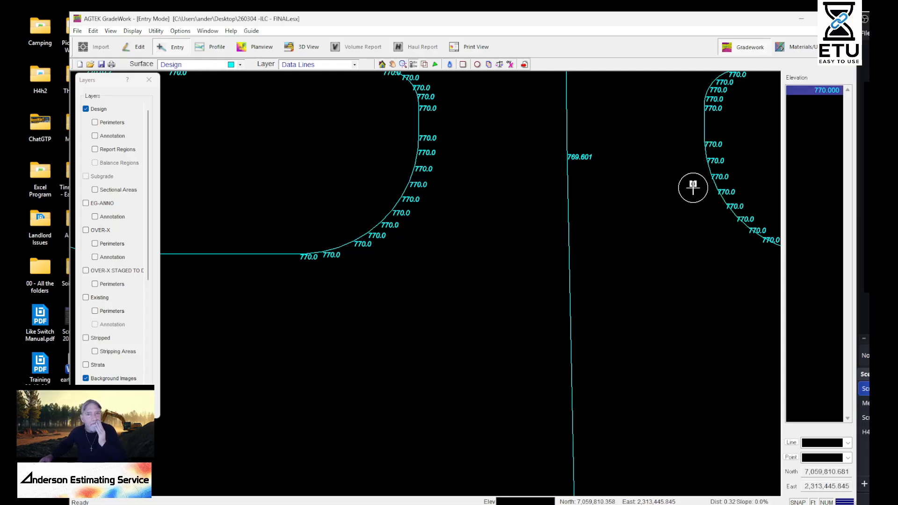
# Return to edit mode and select the middle island's curb line to show its point elevations
pyautogui.rightClick(670, 186)
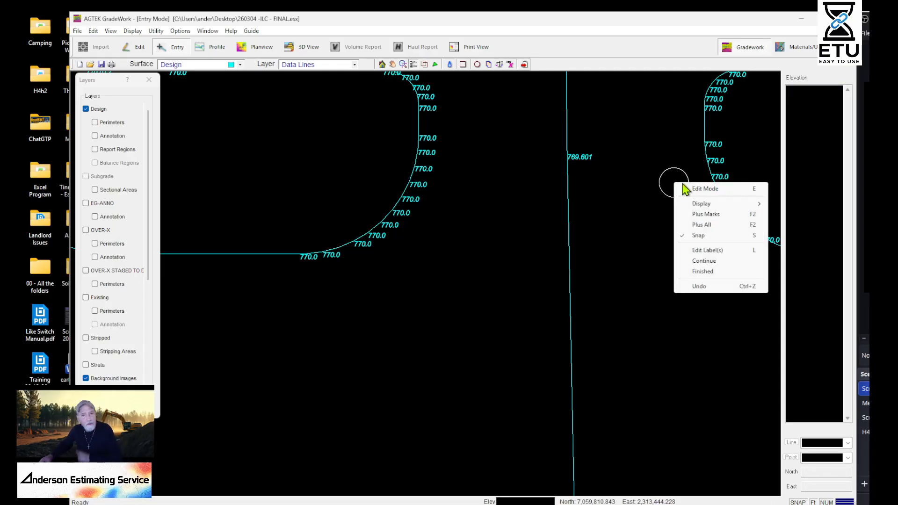
pyautogui.click(696, 187)
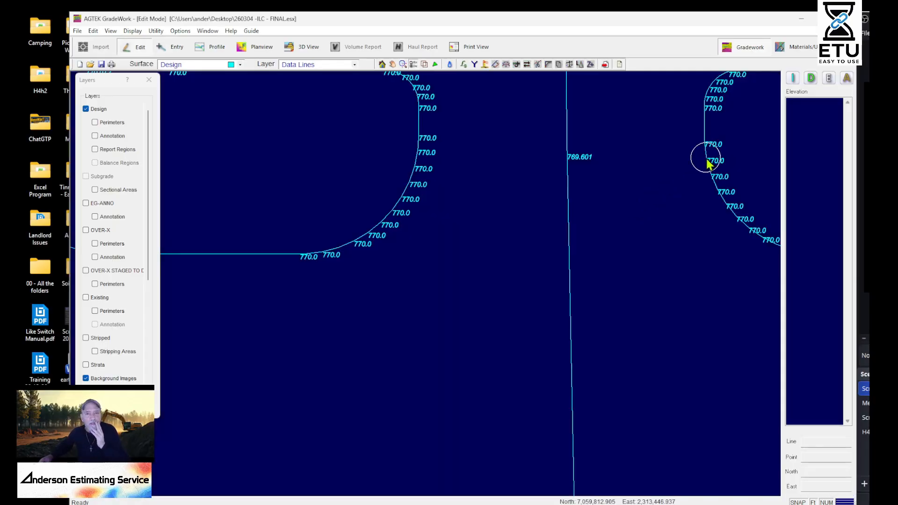
pyautogui.click(705, 158)
pyautogui.moveTo(640, 147); pyautogui.dragTo(646, 316, button='middle')
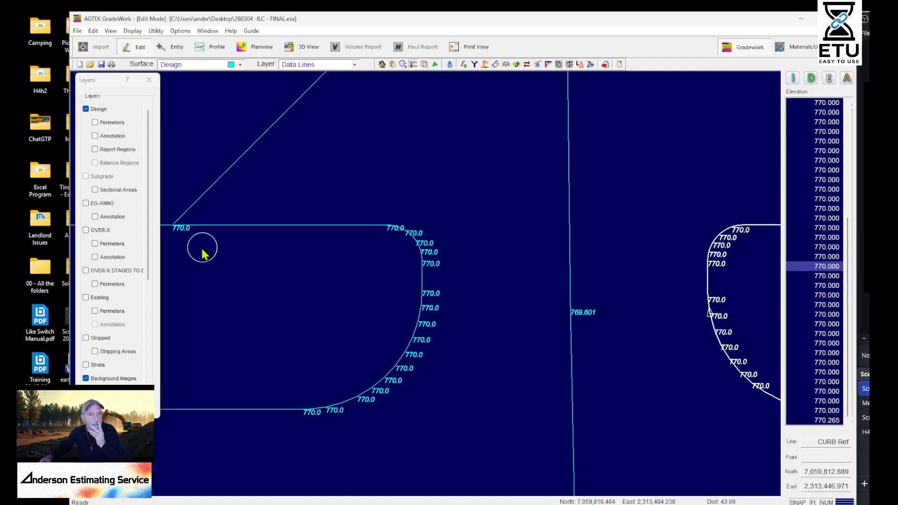
# Examine the contours around the new data line and across to the sloped strip southeast of the islands
pyautogui.moveTo(385, 244); pyautogui.dragTo(475, 241, button='middle')
pyautogui.moveTo(254, 382); pyautogui.dragTo(416, 272, button='middle')
pyautogui.scroll(-2, 384, 259)
pyautogui.scroll(-1, 385, 260)
pyautogui.moveTo(504, 213); pyautogui.dragTo(263, 396, button='middle')
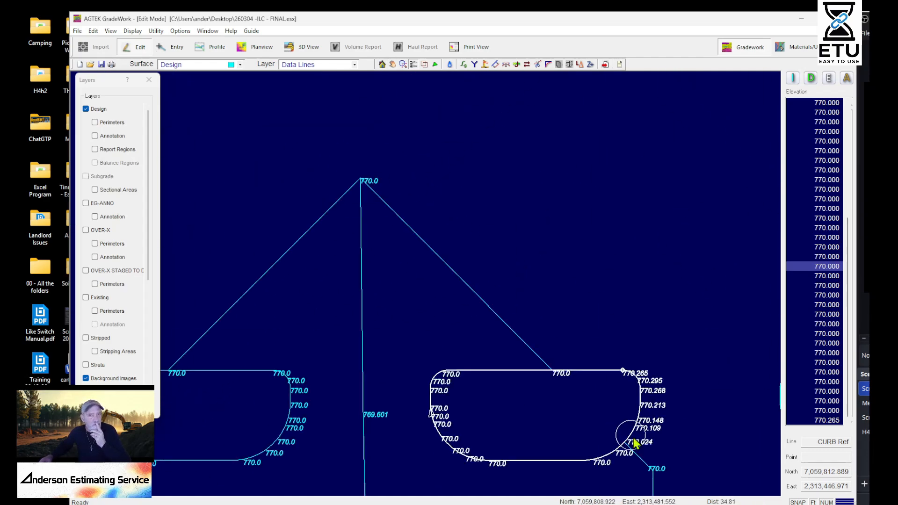
pyautogui.moveTo(671, 476); pyautogui.dragTo(165, 93, button='middle')
pyautogui.scroll(-5, 474, 225)
pyautogui.moveTo(597, 355); pyautogui.dragTo(583, 209, button='middle')
pyautogui.scroll(5, 548, 175)
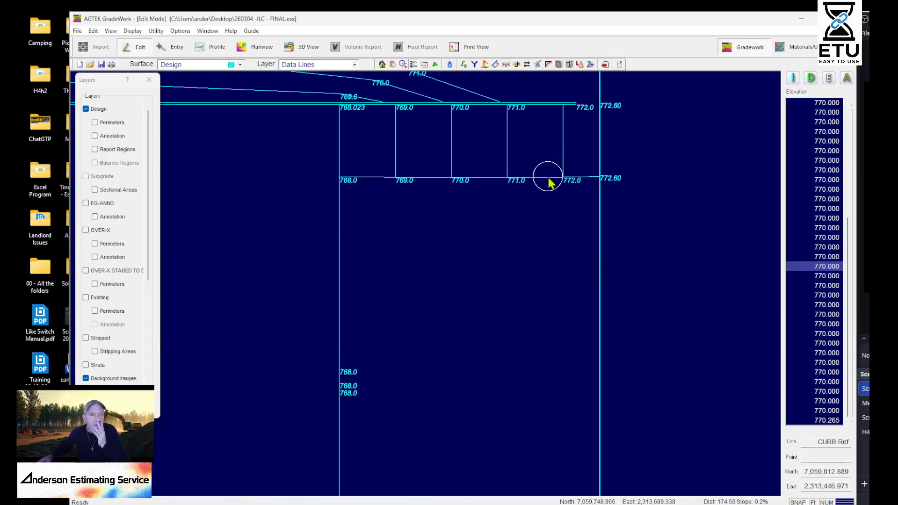
pyautogui.moveTo(547, 169); pyautogui.dragTo(797, 256, button='middle')
pyautogui.scroll(-2, 431, 229)
pyautogui.moveTo(554, 325); pyautogui.dragTo(837, 260, button='middle')
pyautogui.moveTo(573, 250); pyautogui.dragTo(311, 244, button='middle')
pyautogui.scroll(-2, 358, 262)
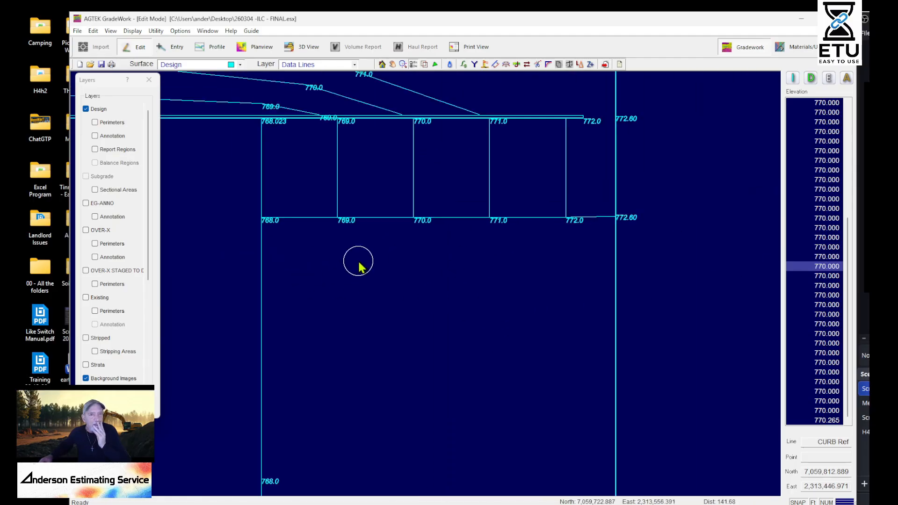
# Select the eastern line at the sloped strip's 772.60 end and examine its elevations north to the jog
pyautogui.moveTo(499, 281); pyautogui.dragTo(679, 196, button='middle')
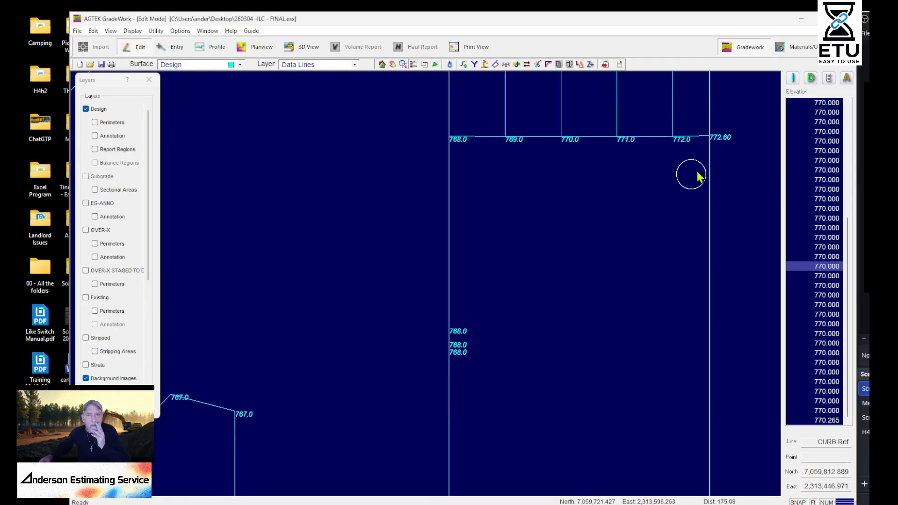
pyautogui.scroll(3, 713, 178)
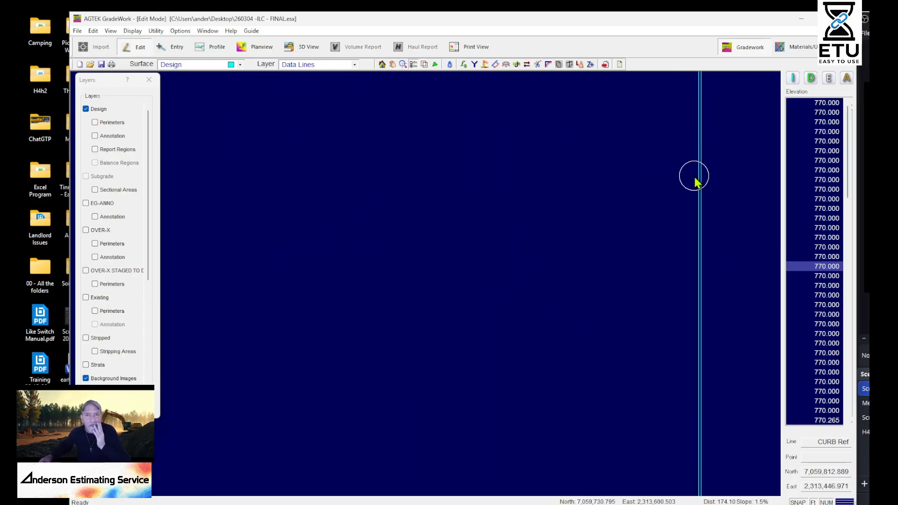
pyautogui.click(694, 176)
pyautogui.moveTo(427, 305); pyautogui.dragTo(521, 217, button='middle')
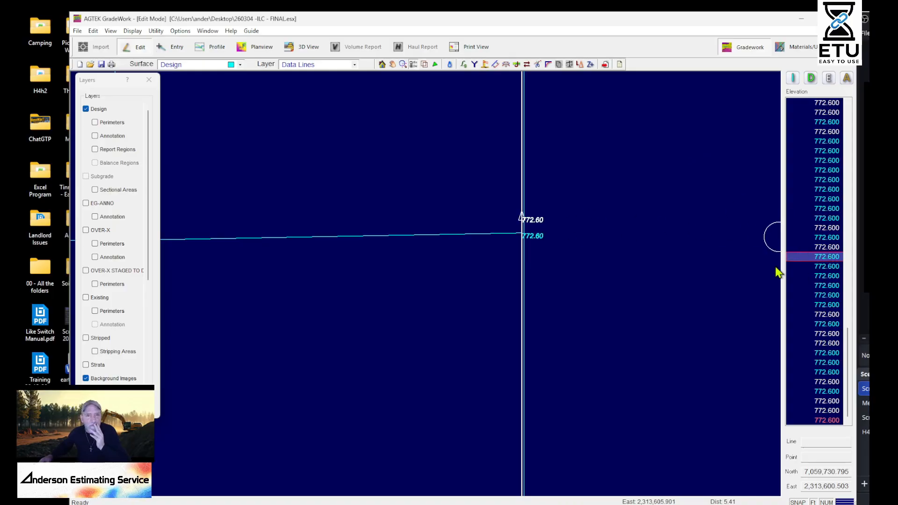
pyautogui.moveTo(603, 308); pyautogui.dragTo(711, 234, button='middle')
pyautogui.click(638, 211)
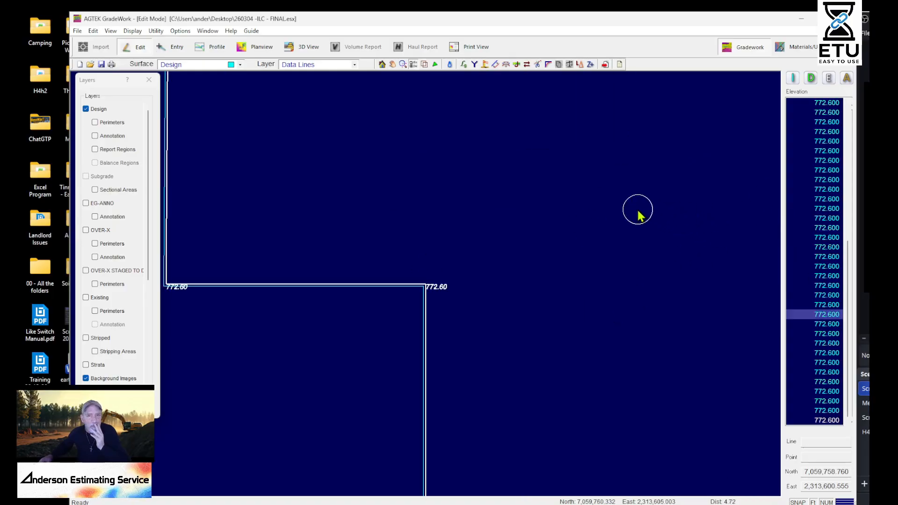
pyautogui.moveTo(451, 417); pyautogui.dragTo(611, 275, button='middle')
pyautogui.scroll(-2, 617, 262)
pyautogui.scroll(-2, 618, 265)
pyautogui.moveTo(553, 363); pyautogui.dragTo(677, 130, button='middle')
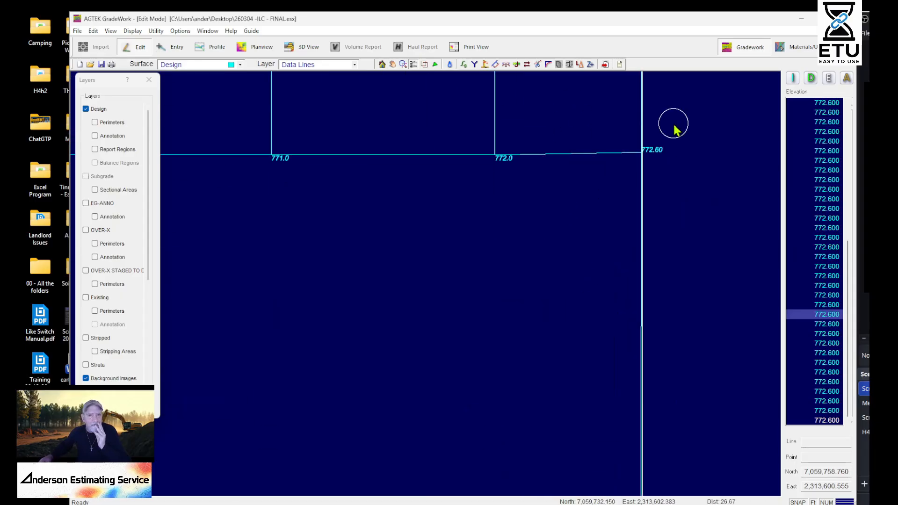
# Reselect the eastern line just south of the sloped strip and examine where the strip's 772.60 end meets it
pyautogui.scroll(2, 639, 241)
pyautogui.click(638, 227)
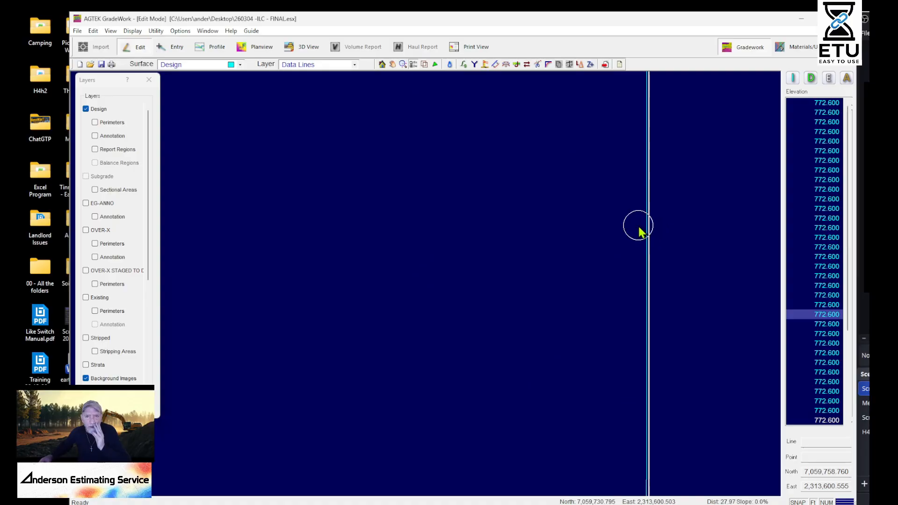
pyautogui.moveTo(601, 351); pyautogui.dragTo(760, 215, button='middle')
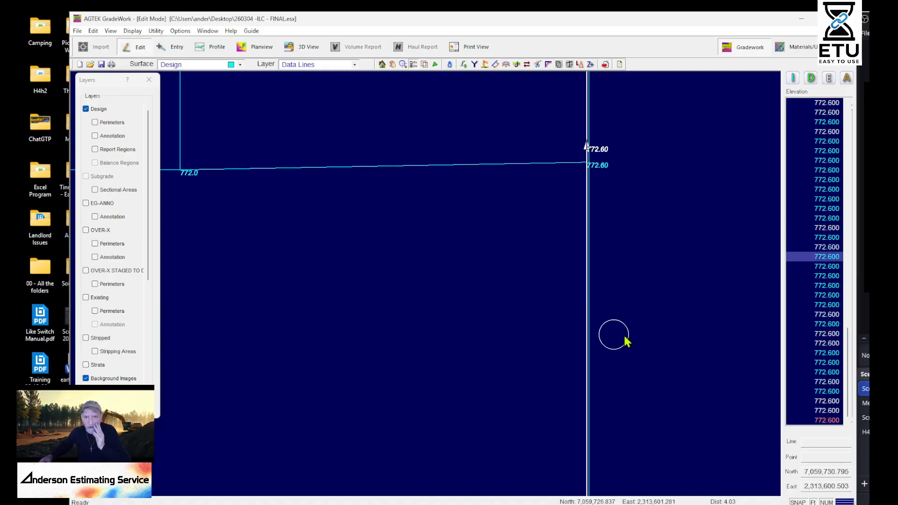
pyautogui.moveTo(499, 264); pyautogui.dragTo(544, 160, button='middle')
pyautogui.scroll(-5, 543, 161)
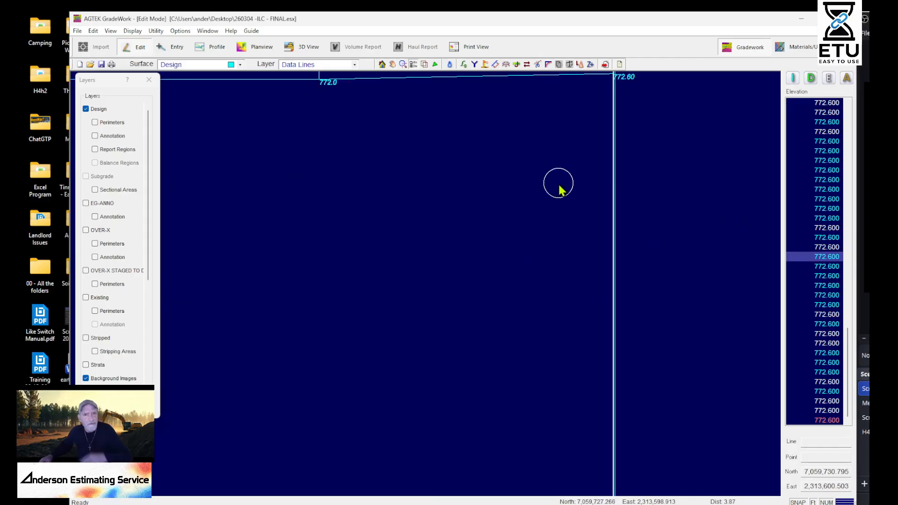
pyautogui.moveTo(514, 299); pyautogui.dragTo(685, 408, button='middle')
pyautogui.moveTo(735, 214); pyautogui.dragTo(552, 176, button='middle')
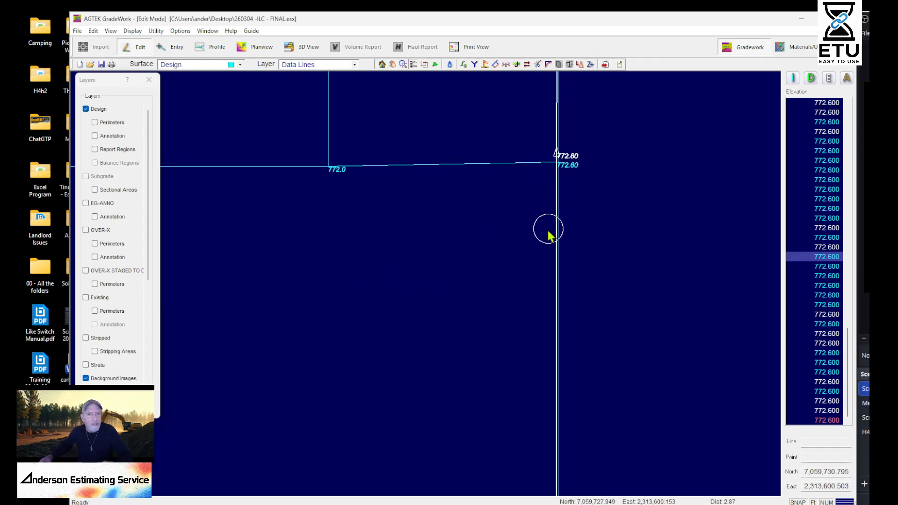
pyautogui.moveTo(550, 236); pyautogui.dragTo(679, 206, button='middle')
pyautogui.scroll(-2, 640, 220)
pyautogui.scroll(-5, 476, 272)
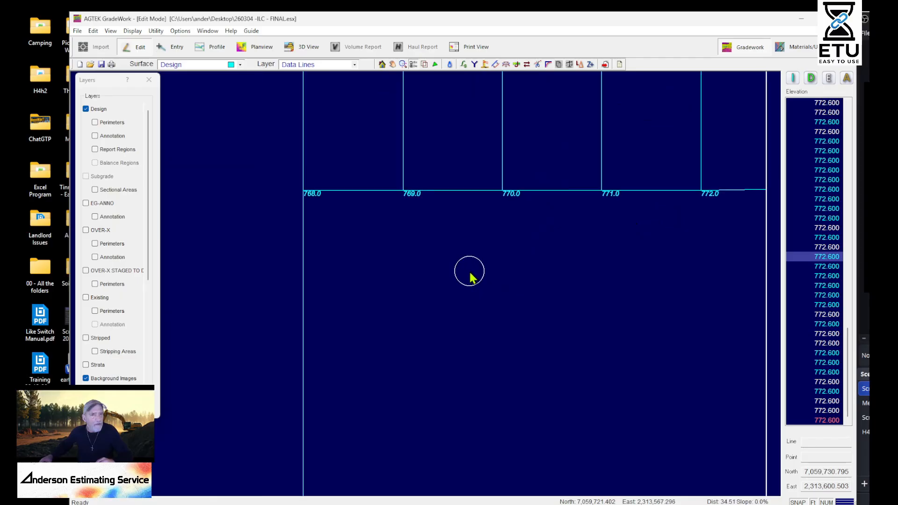
# Select the 768.0 contour running south from the sloped strip's west end and examine the contours around it
pyautogui.click(341, 296)
pyautogui.moveTo(376, 352); pyautogui.dragTo(444, 233, button='middle')
pyautogui.moveTo(564, 302); pyautogui.dragTo(596, 167, button='middle')
pyautogui.moveTo(441, 359); pyautogui.dragTo(581, 206, button='middle')
pyautogui.scroll(-1, 187, 277)
pyautogui.moveTo(204, 310); pyautogui.dragTo(187, 223, button='middle')
pyautogui.moveTo(565, 207); pyautogui.dragTo(555, 190, button='middle')
pyautogui.scroll(-2, 555, 146)
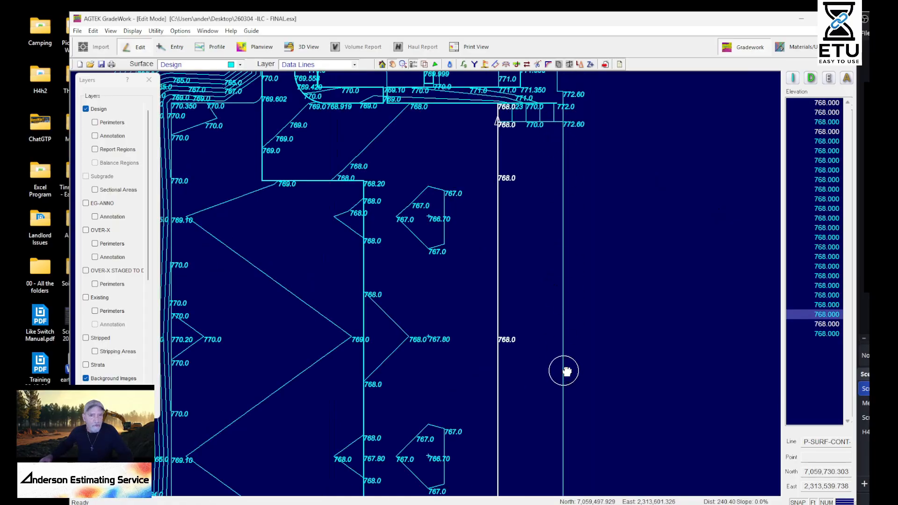
# Examine the contour pattern along the southern part of the site, west to the 772.60 edge point and back
pyautogui.moveTo(563, 374); pyautogui.dragTo(556, 122, button='middle')
pyautogui.moveTo(547, 360); pyautogui.dragTo(561, 178, button='middle')
pyautogui.moveTo(563, 393); pyautogui.dragTo(595, 165, button='middle')
pyautogui.moveTo(488, 283); pyautogui.dragTo(635, 251, button='middle')
pyautogui.moveTo(442, 133); pyautogui.dragTo(595, 271, button='middle')
pyautogui.scroll(4, 598, 266)
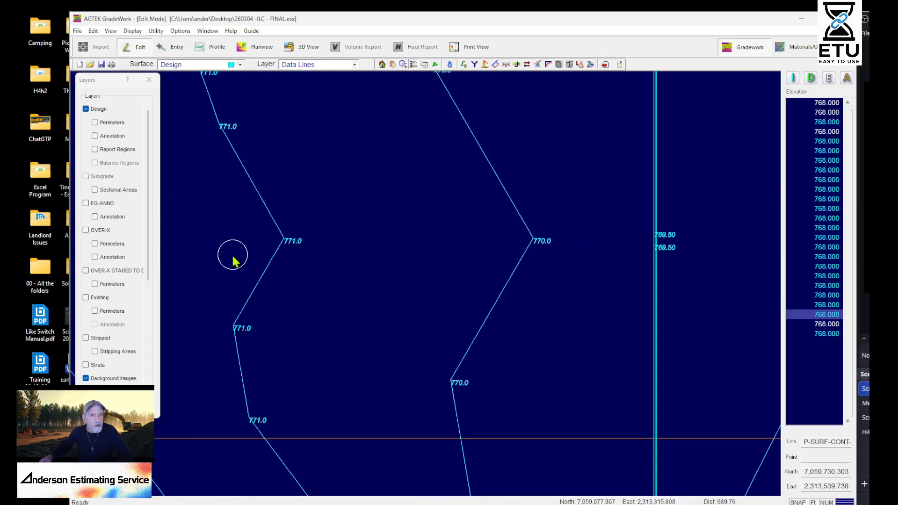
pyautogui.moveTo(301, 247); pyautogui.dragTo(719, 273, button='middle')
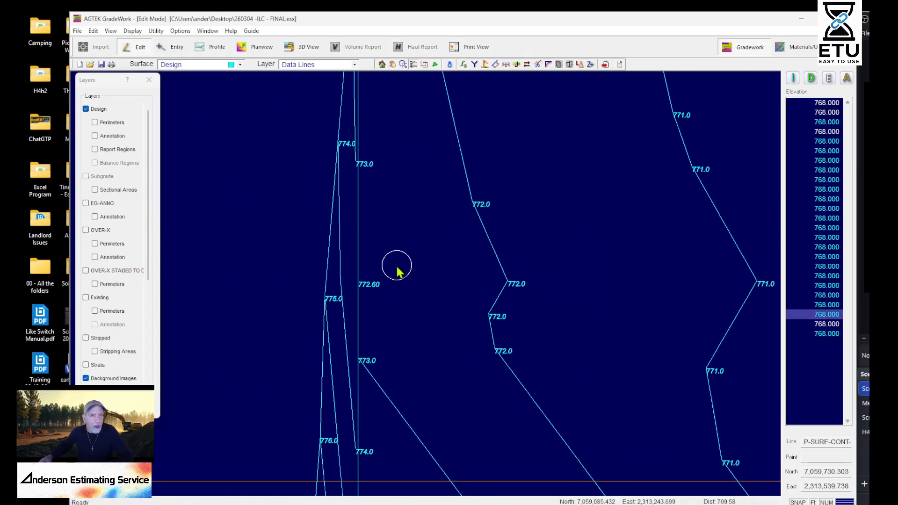
pyautogui.moveTo(595, 177); pyautogui.dragTo(611, 292, button='middle')
pyautogui.scroll(-6, 597, 293)
pyautogui.moveTo(628, 233); pyautogui.dragTo(498, 388, button='middle')
pyautogui.scroll(2, 494, 267)
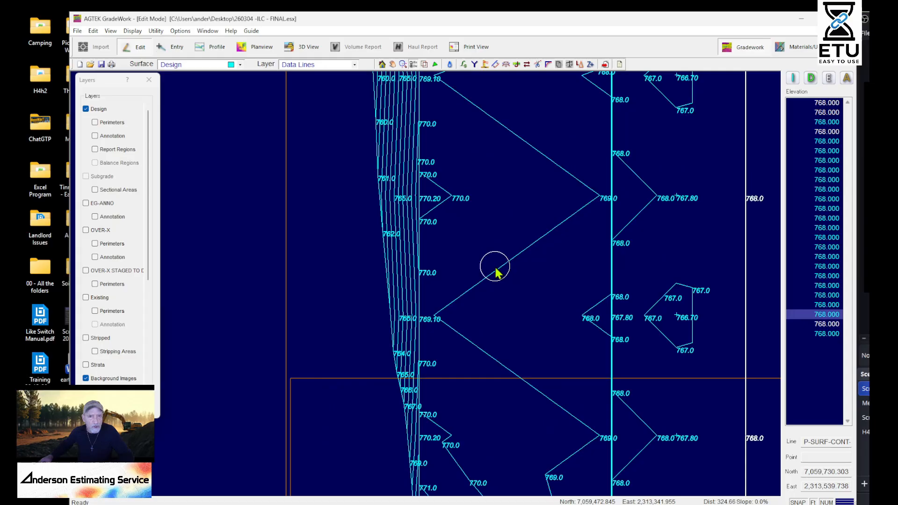
# Display slope vectors at an interval of 10 and examine the flat area between the 769.10 edge point and the 767.80 curb point
pyautogui.scroll(2, 496, 270)
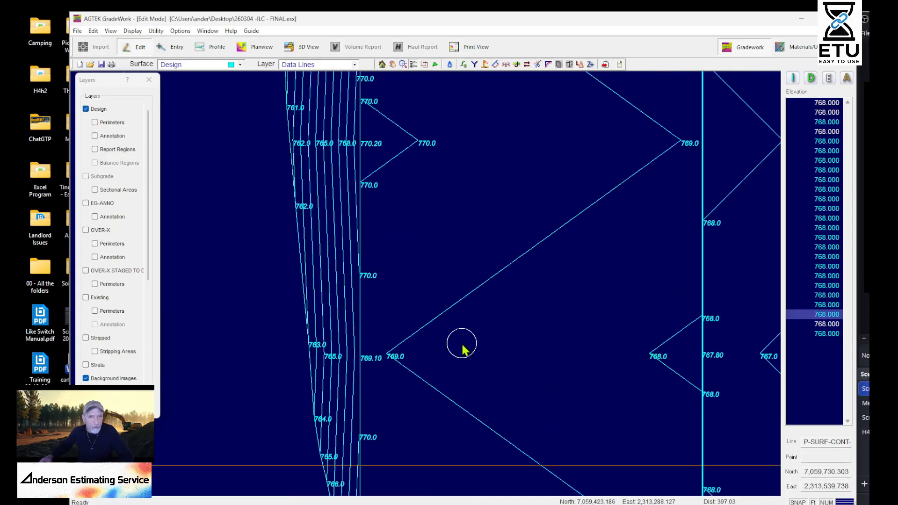
pyautogui.moveTo(531, 191); pyautogui.dragTo(531, 495, button='middle')
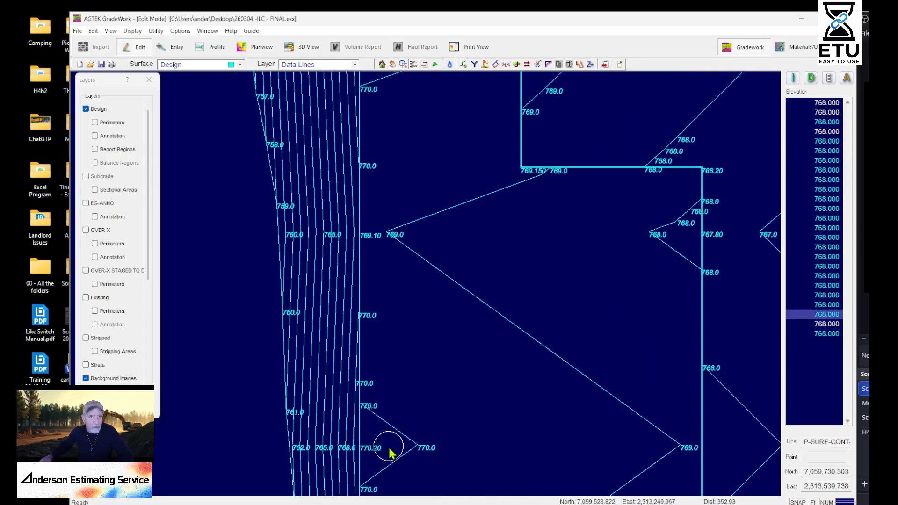
pyautogui.moveTo(452, 326); pyautogui.dragTo(488, 380, button='middle')
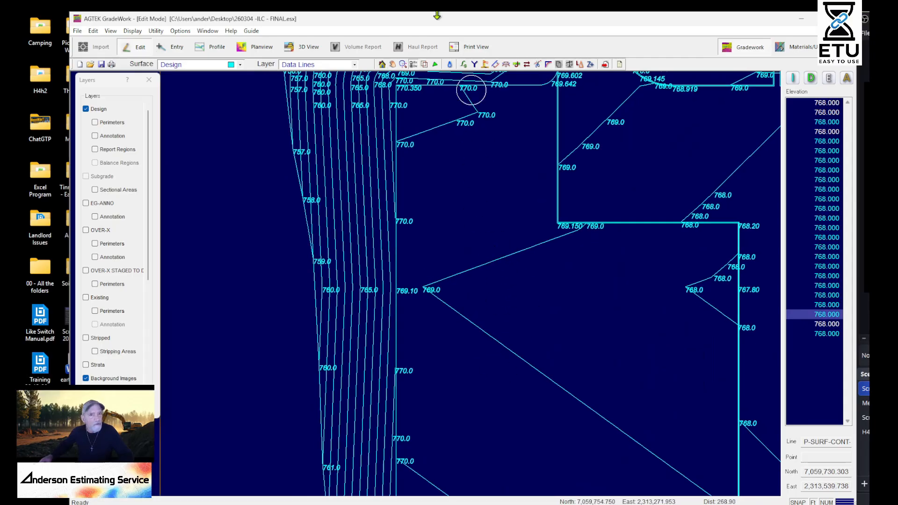
pyautogui.click(451, 65)
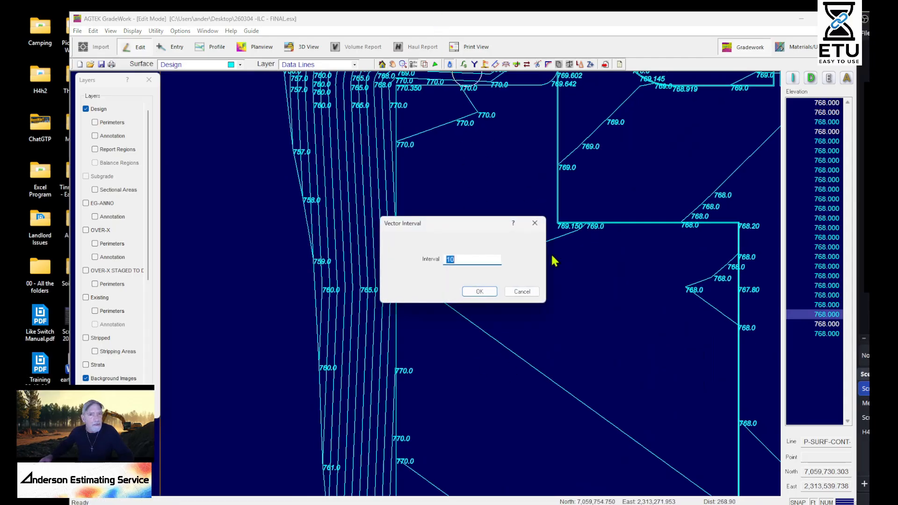
pyautogui.click(468, 294)
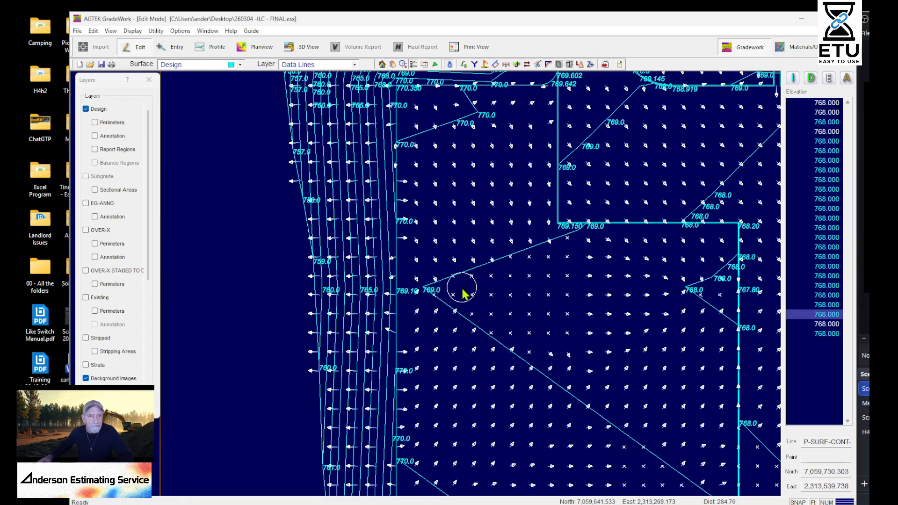
pyautogui.scroll(3, 463, 294)
pyautogui.scroll(-3, 281, 290)
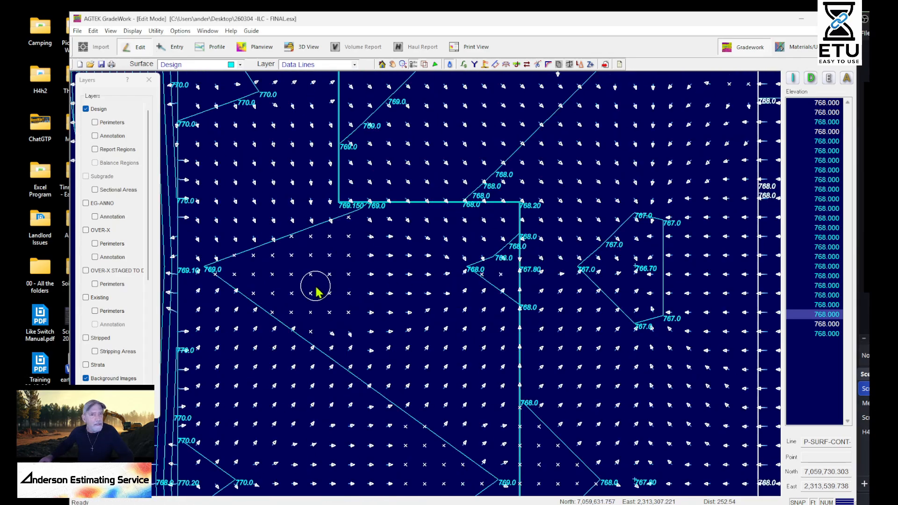
pyautogui.scroll(2, 327, 265)
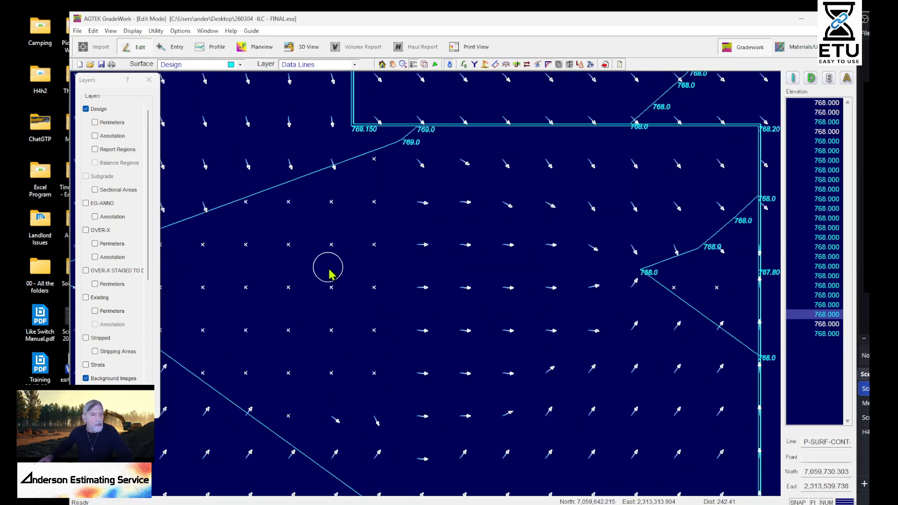
# Draw a Design data line from the 769.0 contour tip through an interpolated midpoint and the 768.0 contour tip to the 767.80 curb point
pyautogui.press('Escape')
pyautogui.moveTo(212, 269); pyautogui.dragTo(504, 260, button='middle')
pyautogui.rightClick(496, 256)
pyautogui.click(516, 262)
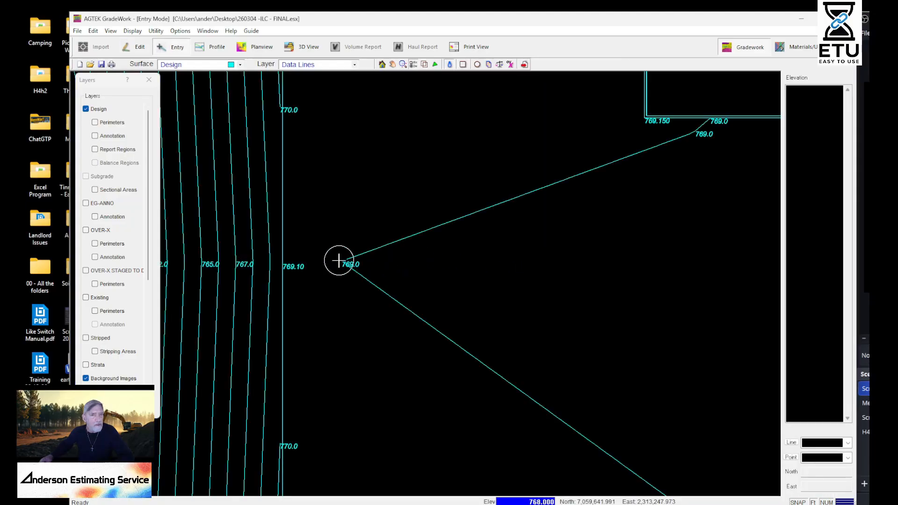
pyautogui.click(339, 260)
pyautogui.moveTo(517, 252); pyautogui.dragTo(287, 284, button='middle')
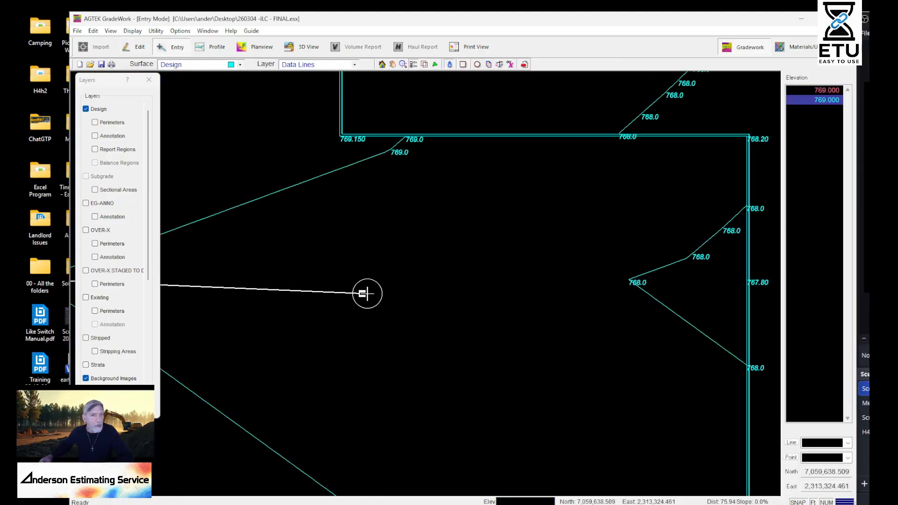
pyautogui.moveTo(362, 293); pyautogui.dragTo(258, 304, button='middle')
pyautogui.click(526, 290)
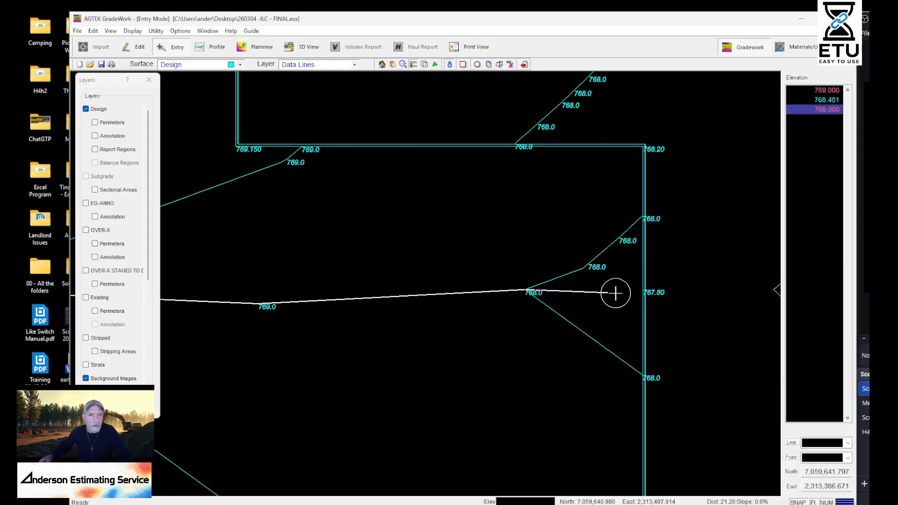
pyautogui.scroll(4, 639, 294)
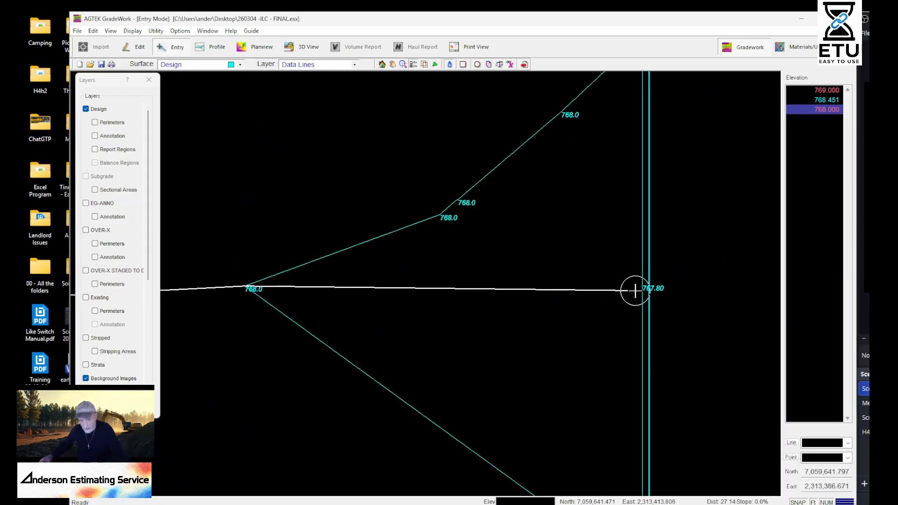
pyautogui.click(635, 291)
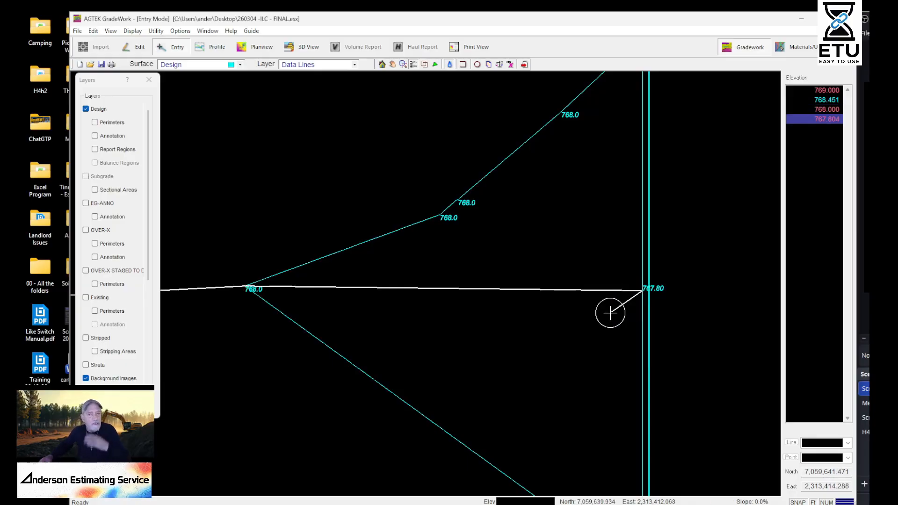
# Check the slope vectors on both sides of the new data line and hide them again
pyautogui.scroll(-2, 524, 280)
pyautogui.moveTo(468, 314); pyautogui.dragTo(544, 324, button='middle')
pyautogui.scroll(-2, 512, 320)
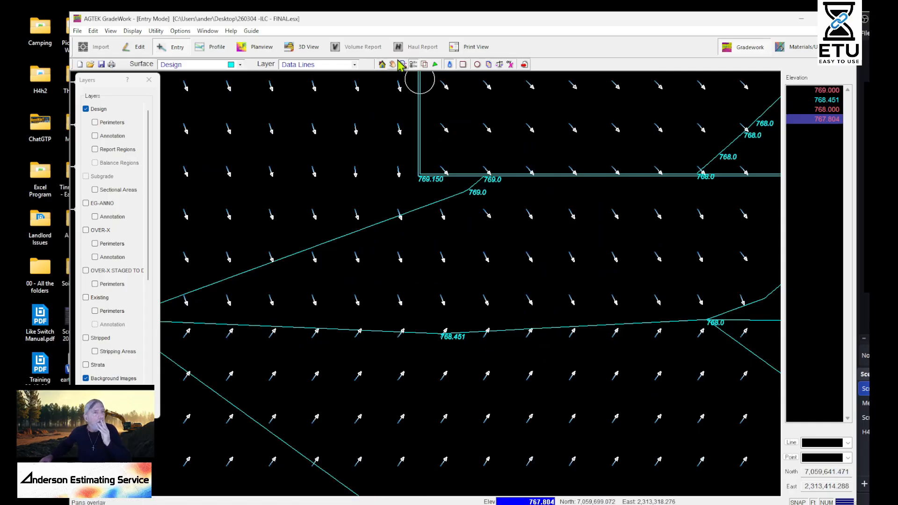
pyautogui.click(451, 65)
# Examine the contours from the new data line south past the low points at 766.70 and the high points at 767.80
pyautogui.moveTo(456, 386)
pyautogui.mouseDown(button='middle')
pyautogui.moveTo(643, 302)
pyautogui.moveTo(644, 294)
pyautogui.mouseUp(button='middle')
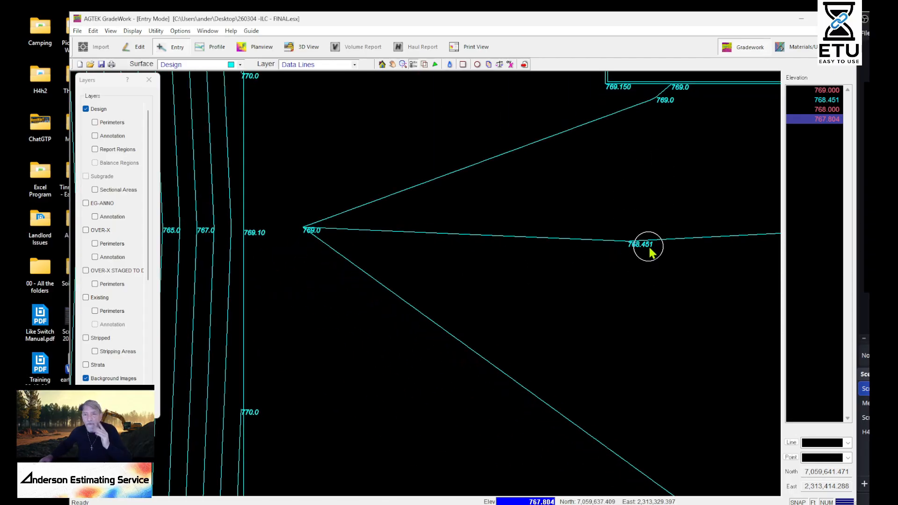
pyautogui.moveTo(625, 293); pyautogui.dragTo(456, 361, button='middle')
pyautogui.scroll(-4, 430, 296)
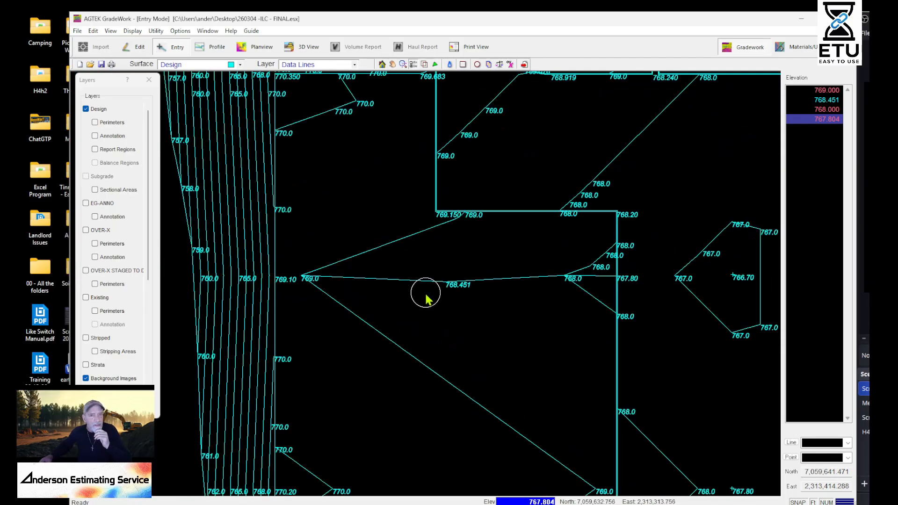
pyautogui.moveTo(435, 331)
pyautogui.mouseDown(button='middle')
pyautogui.moveTo(499, 334)
pyautogui.moveTo(592, 417)
pyautogui.moveTo(461, 295)
pyautogui.mouseUp(button='middle')
pyautogui.moveTo(475, 246)
pyautogui.mouseDown(button='middle')
pyautogui.moveTo(415, 250)
pyautogui.moveTo(513, 256)
pyautogui.moveTo(557, 205)
pyautogui.mouseUp(button='middle')
pyautogui.moveTo(653, 463)
pyautogui.mouseDown(button='middle')
pyautogui.moveTo(631, 419)
pyautogui.moveTo(585, 238)
pyautogui.mouseUp(button='middle')
pyautogui.moveTo(514, 441); pyautogui.dragTo(550, 232, button='middle')
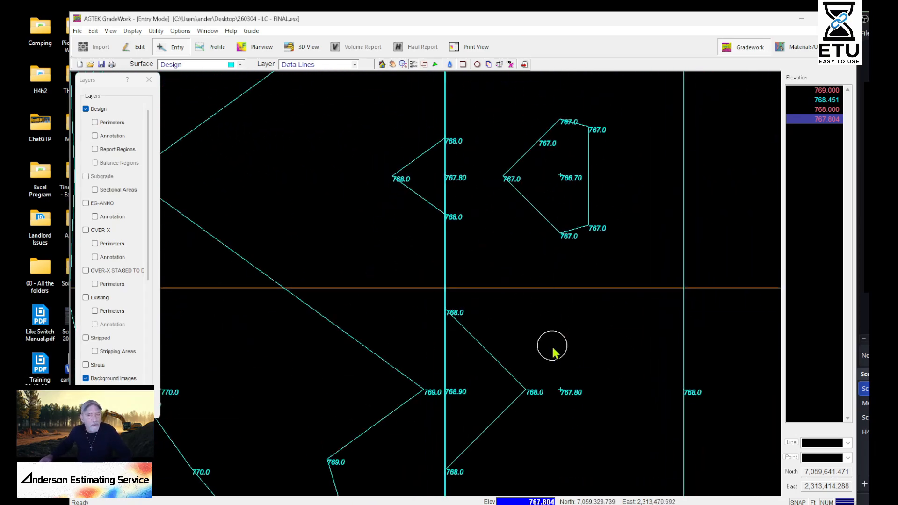
pyautogui.scroll(-2, 553, 353)
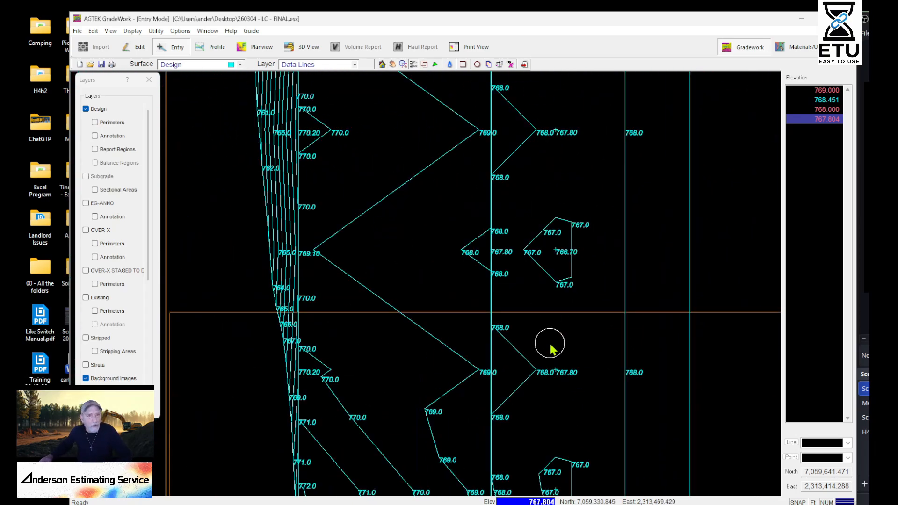
# Open the Design surface in 3D and move and rotate the viewpoint to inspect the southern paving and parking islands
pyautogui.click(303, 47)
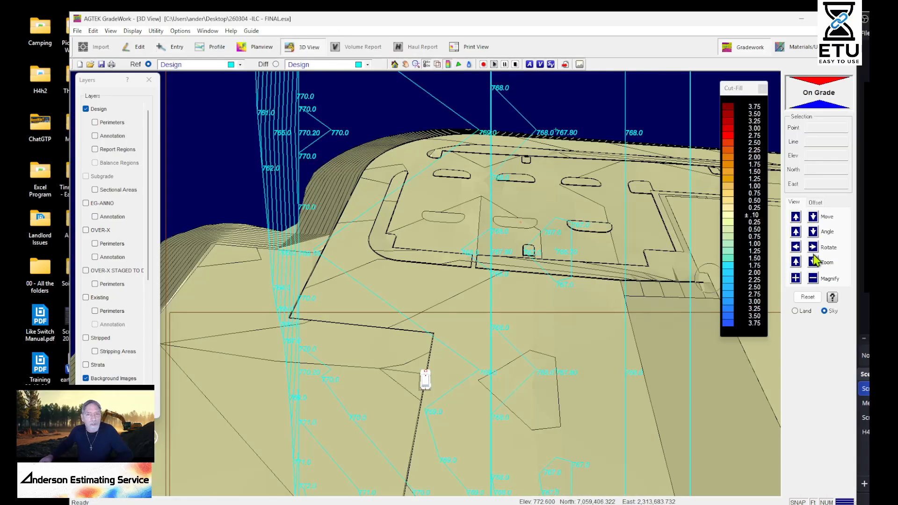
pyautogui.click(812, 216)
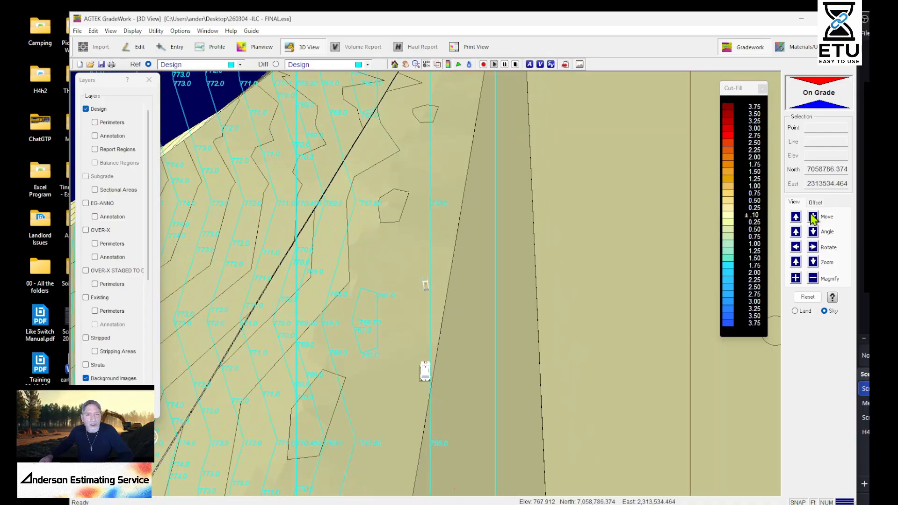
pyautogui.click(795, 247)
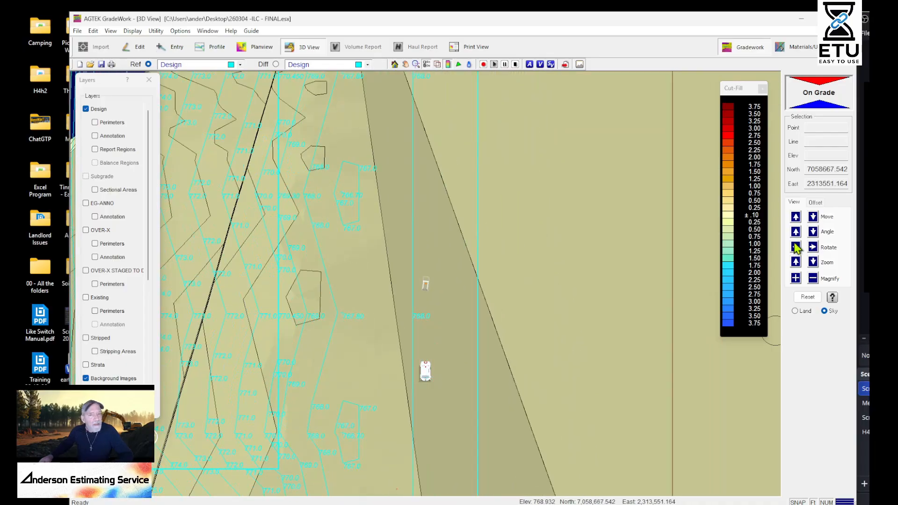
pyautogui.click(812, 218)
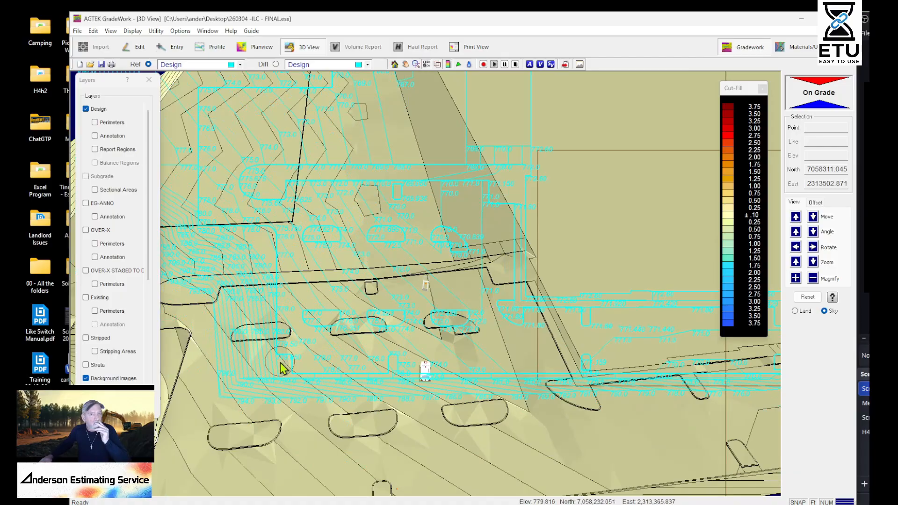
# Increase the vertical magnification of the 3D Design surface to exaggerate the relief around the parking islands
pyautogui.click(799, 281)
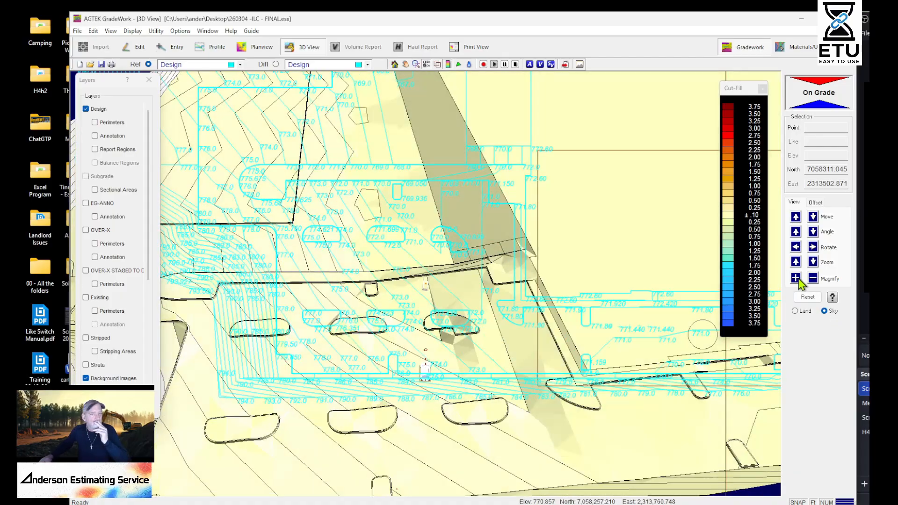
pyautogui.click(801, 282)
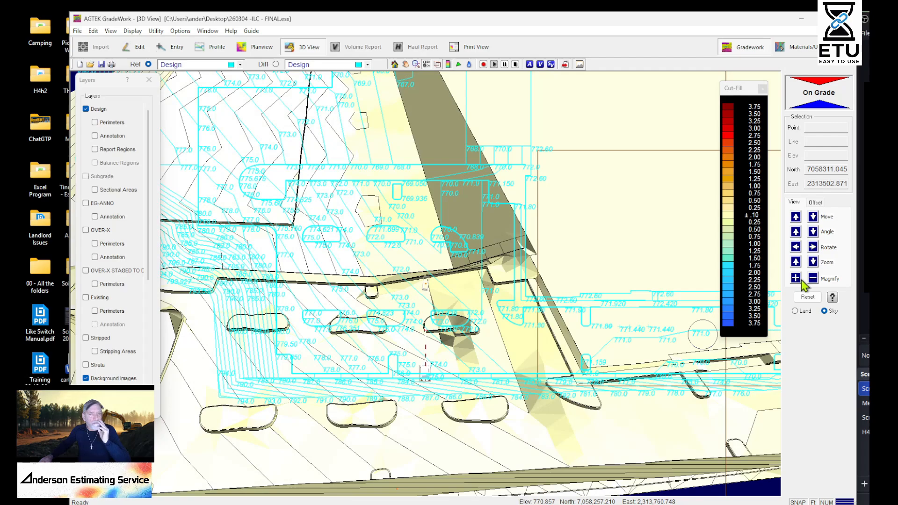
pyautogui.click(799, 281)
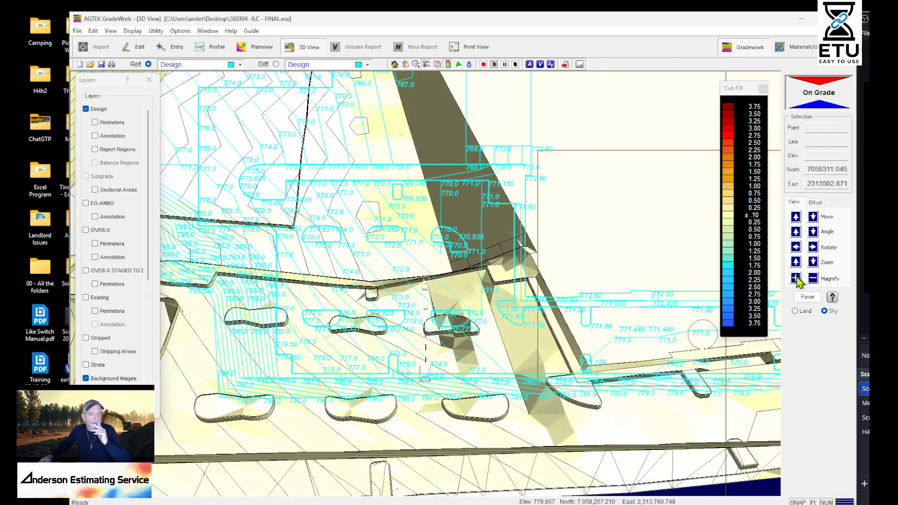
# Inspect the magnified paving north of the parking islands, along the building pad and 766.70 low points, from a wider, rotated 3D viewpoint
pyautogui.click(814, 221)
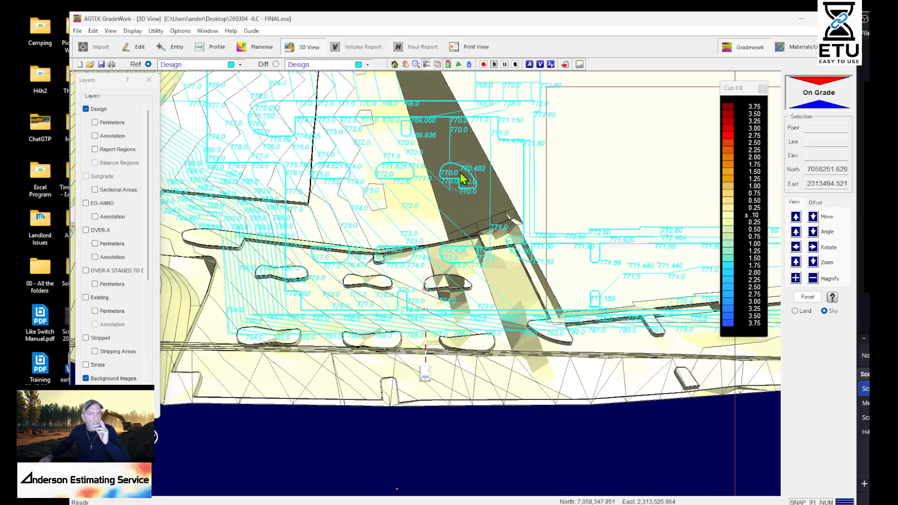
pyautogui.click(796, 217)
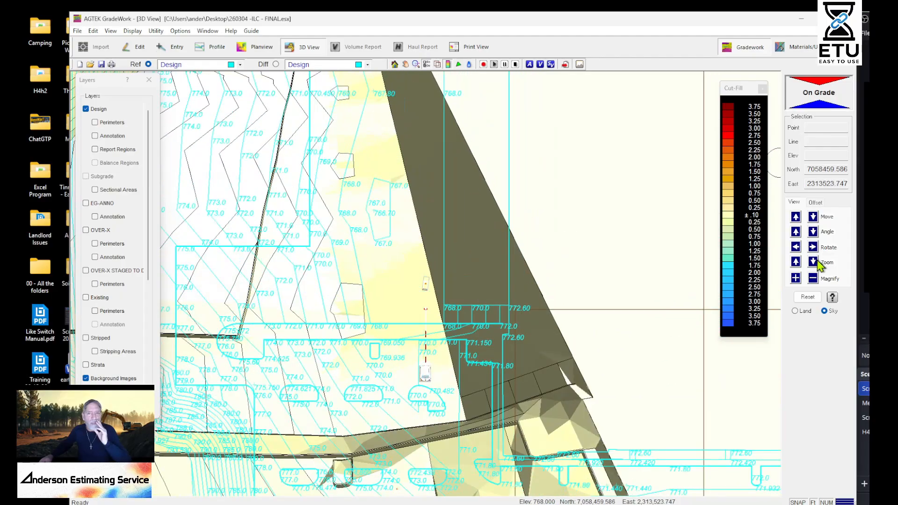
pyautogui.click(815, 262)
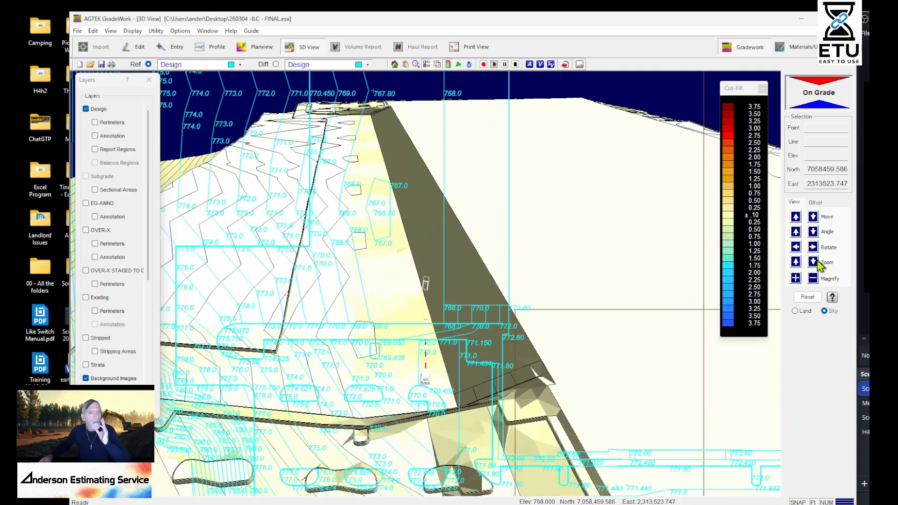
pyautogui.click(817, 262)
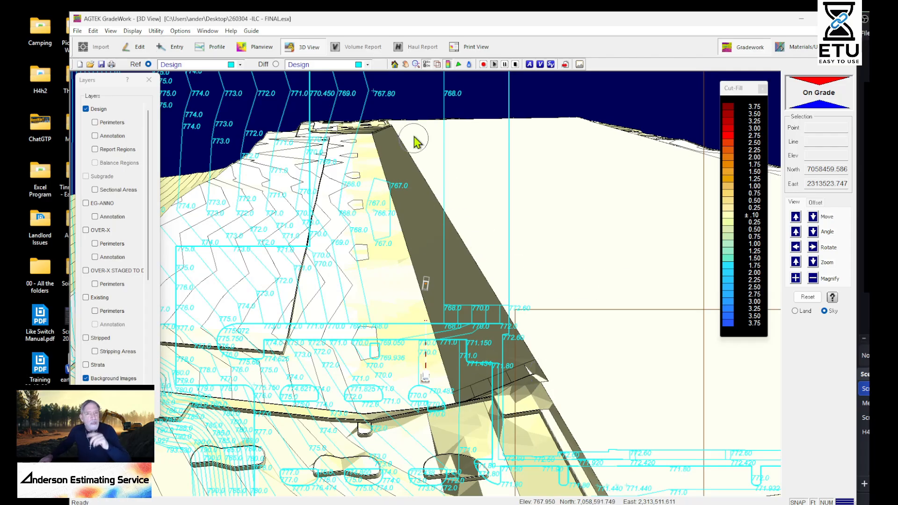
pyautogui.click(813, 247)
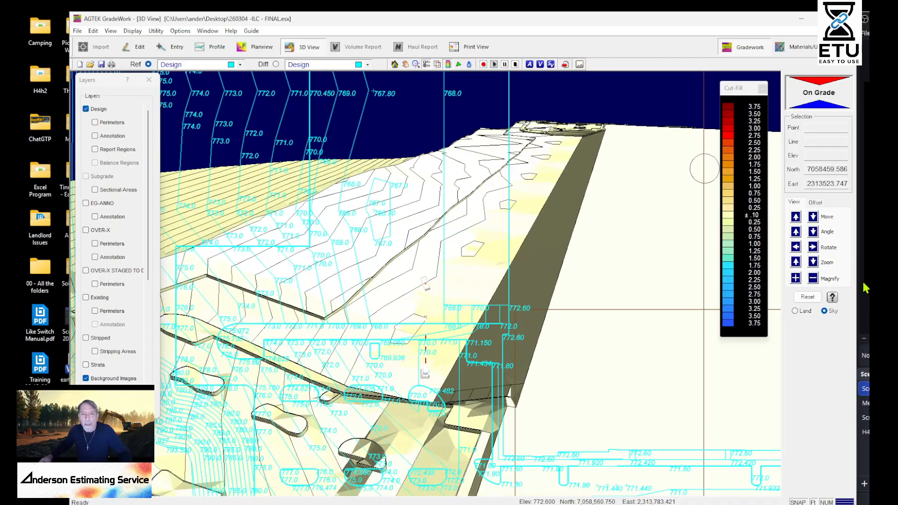